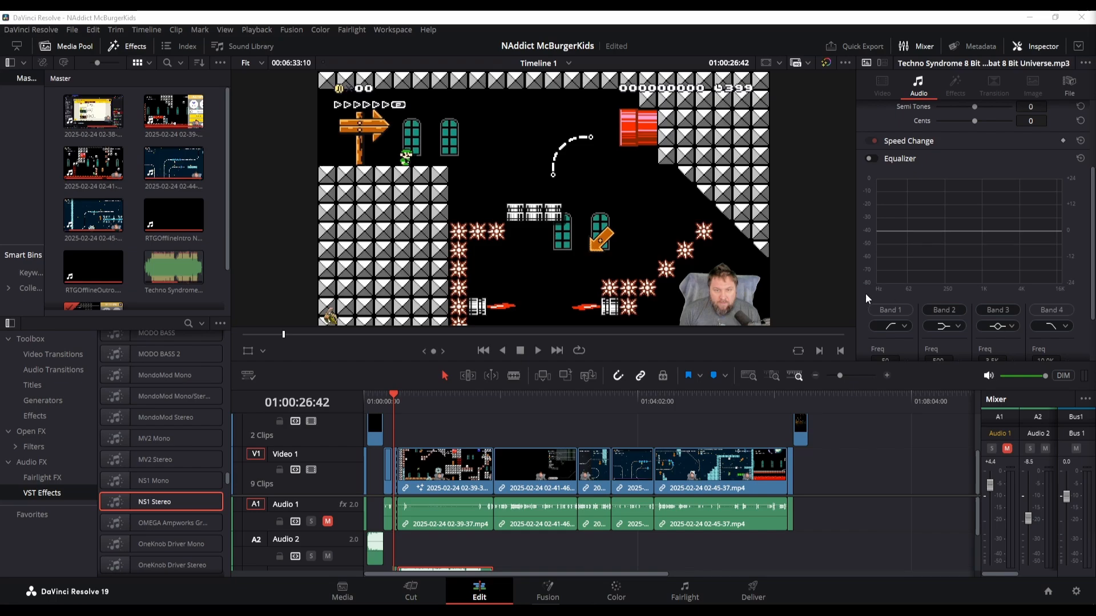
Step: Play the timeline through the existing channel point rewards text and stop playback just after it
left_click(538, 353)
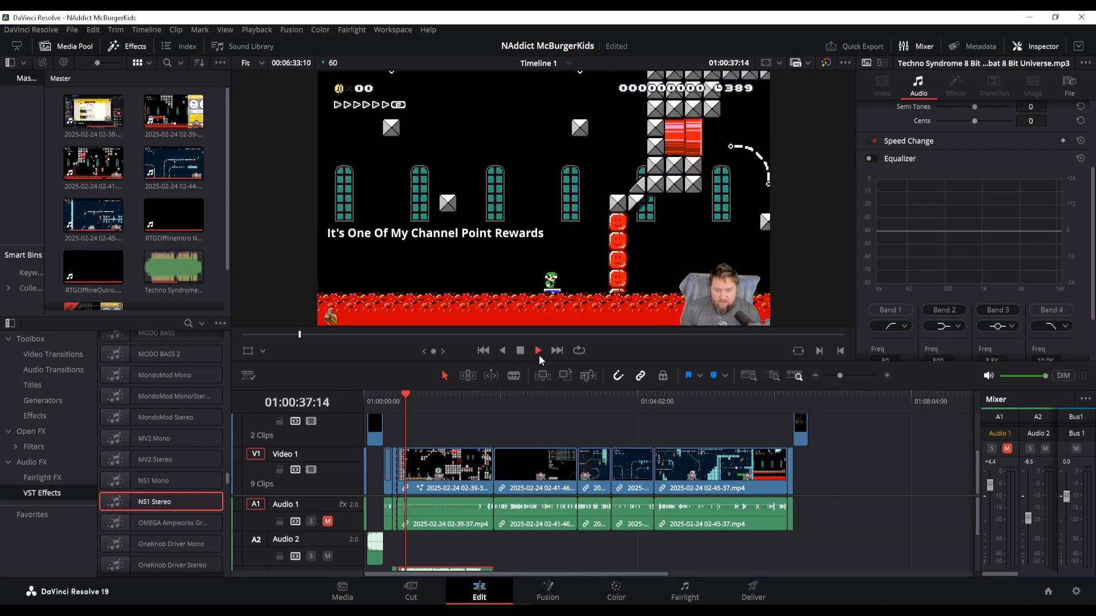
left_click(520, 350)
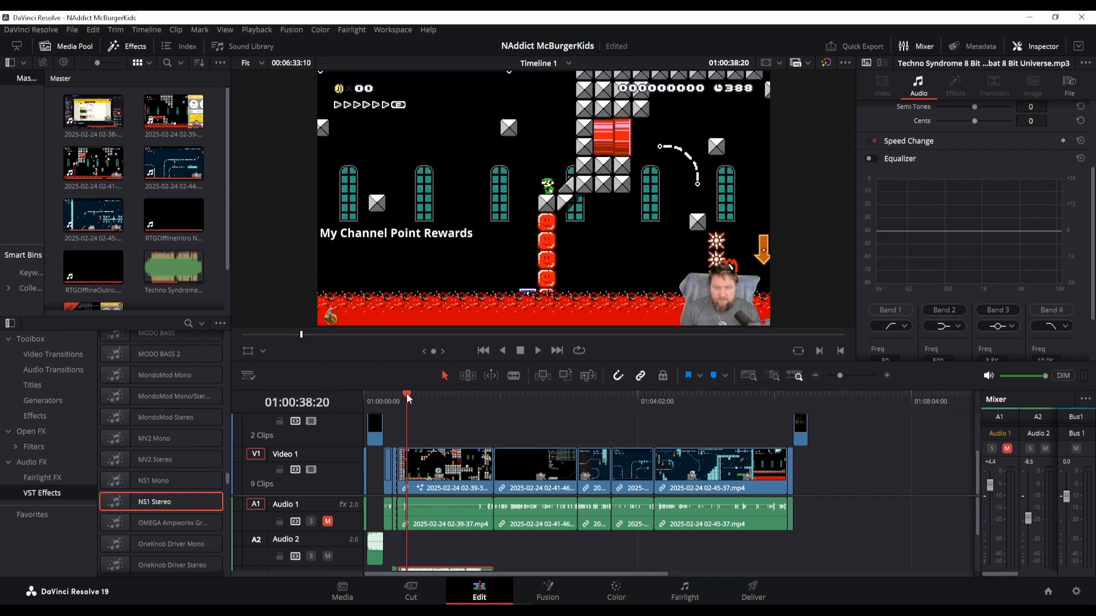
Step: Move the timeline playhead back to 01:00:28:04 and open the gameplay clip there in Fusion
left_click_drag(406, 393, 398, 392)
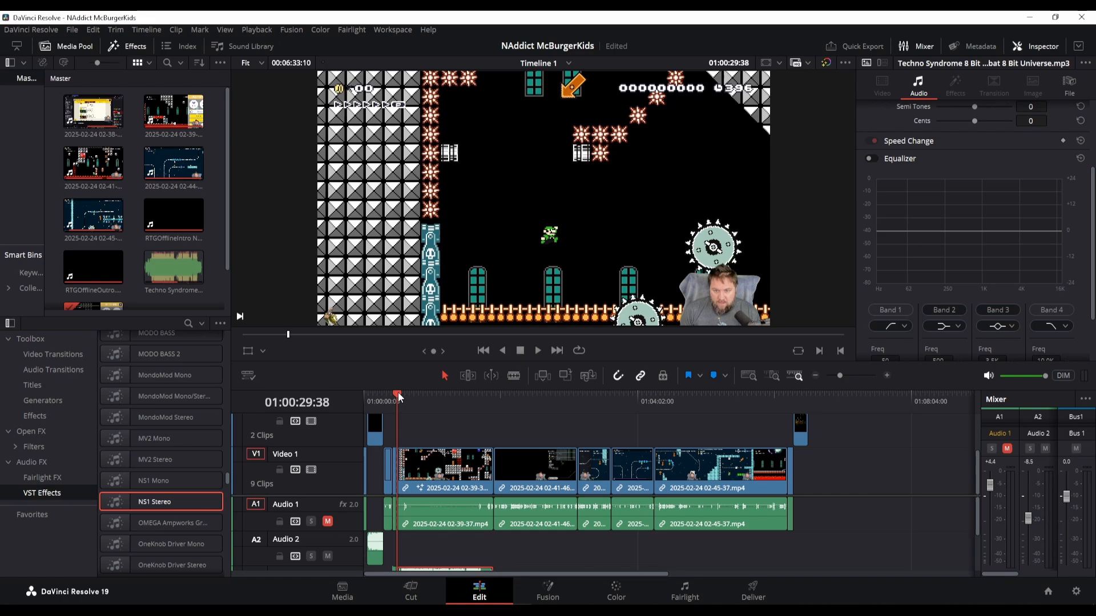
key("Left")
key("Left")
key("Left")
key("Left")
key("Left")
key("Left")
key("Left")
key("Left")
key("Left")
key("Left")
key("Left")
key("Left")
key("Left")
key("Left")
key("Left")
key("Left")
key("Left")
key("Left")
key("Left")
key("Left")
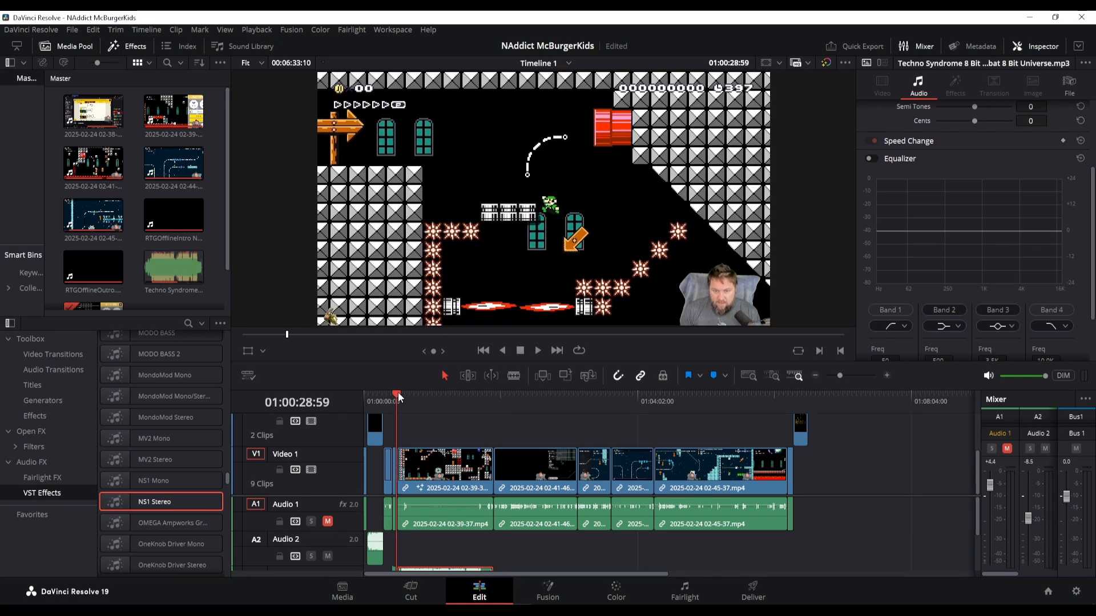
key("Left")
key("Left")
key("Left")
key("Left")
key("Left")
key("Left")
key("Left")
key("Left")
key("Left")
key("Left")
key("Left")
key("Left")
key("Left")
key("Left")
key("Left")
key("Left")
key("Left")
key("Left")
key("Left")
key("Left")
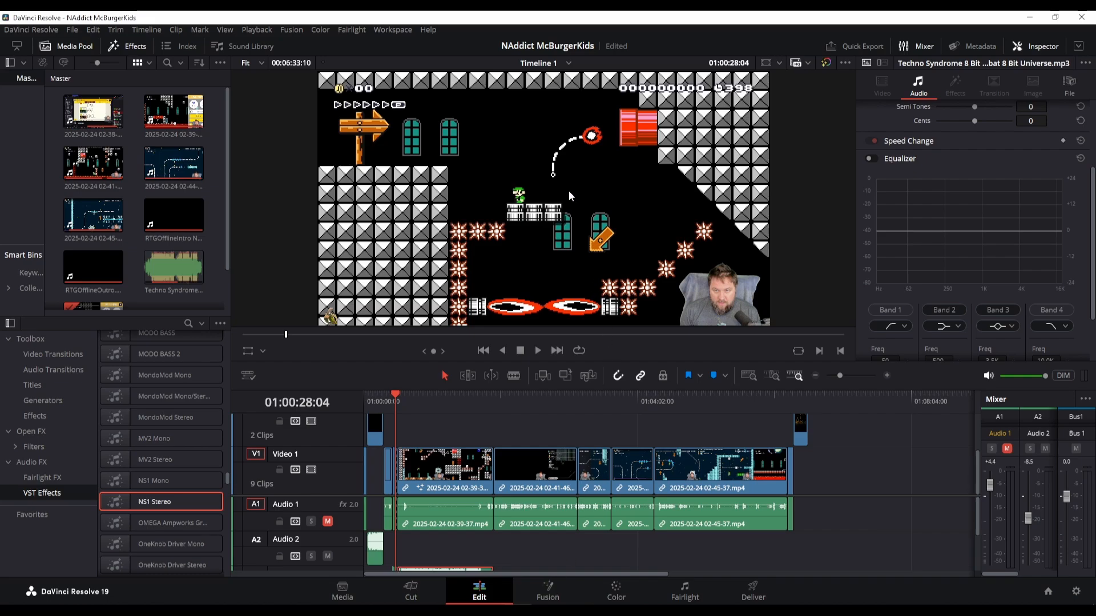
left_click(552, 597)
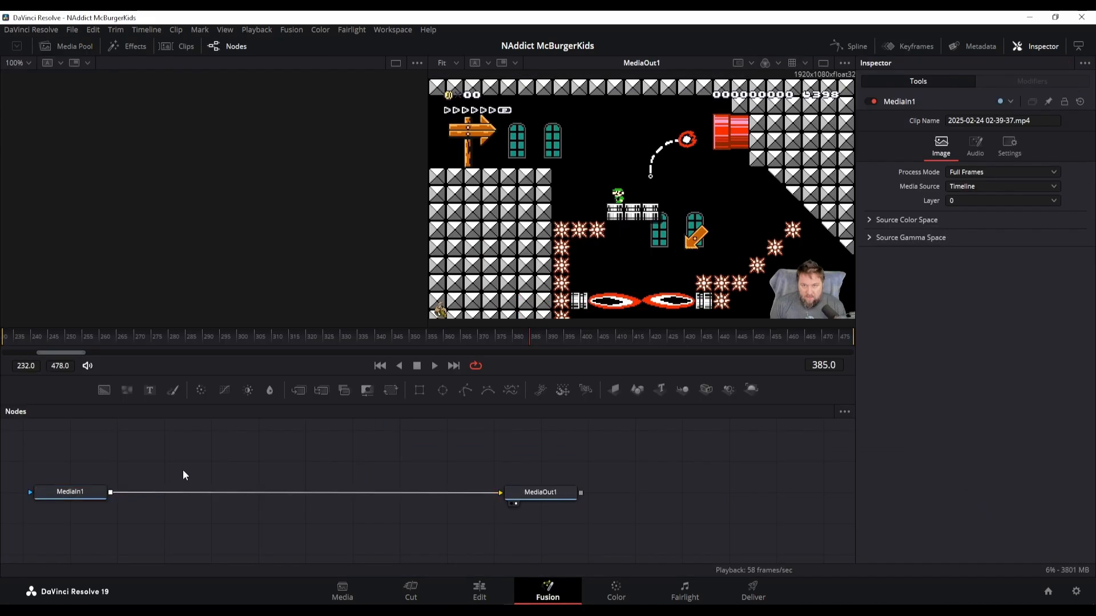
Step: Find the Tracker tool with the search term "track" and add it to the node graph
key("shift+space")
type("track")
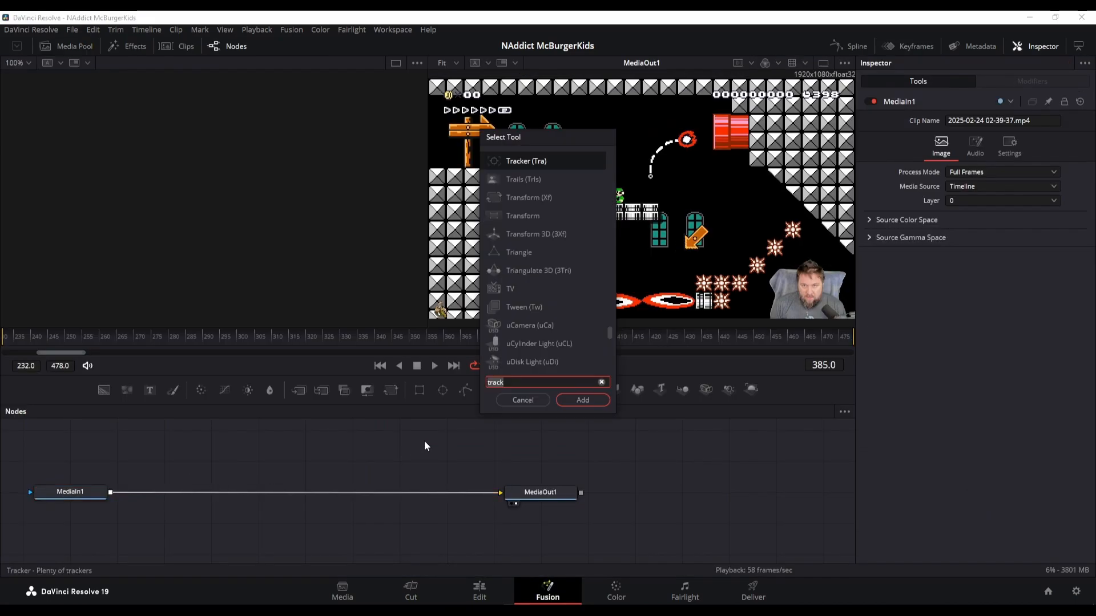
left_click(518, 383)
key("BackSpace")
key("BackSpace")
key("BackSpace")
key("BackSpace")
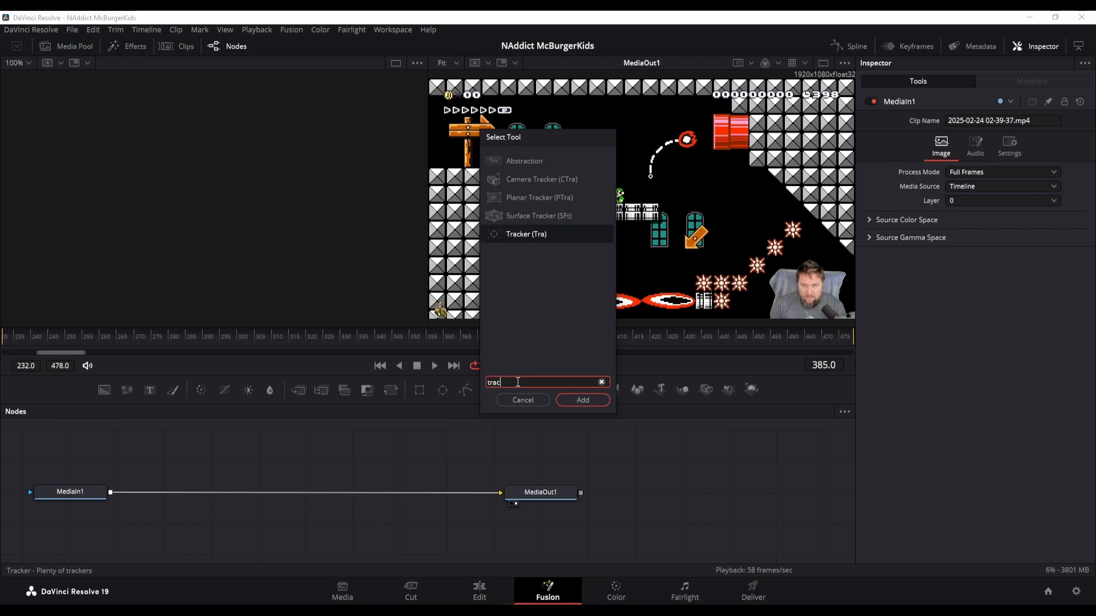
type("w")
key("BackSpace")
type("rack")
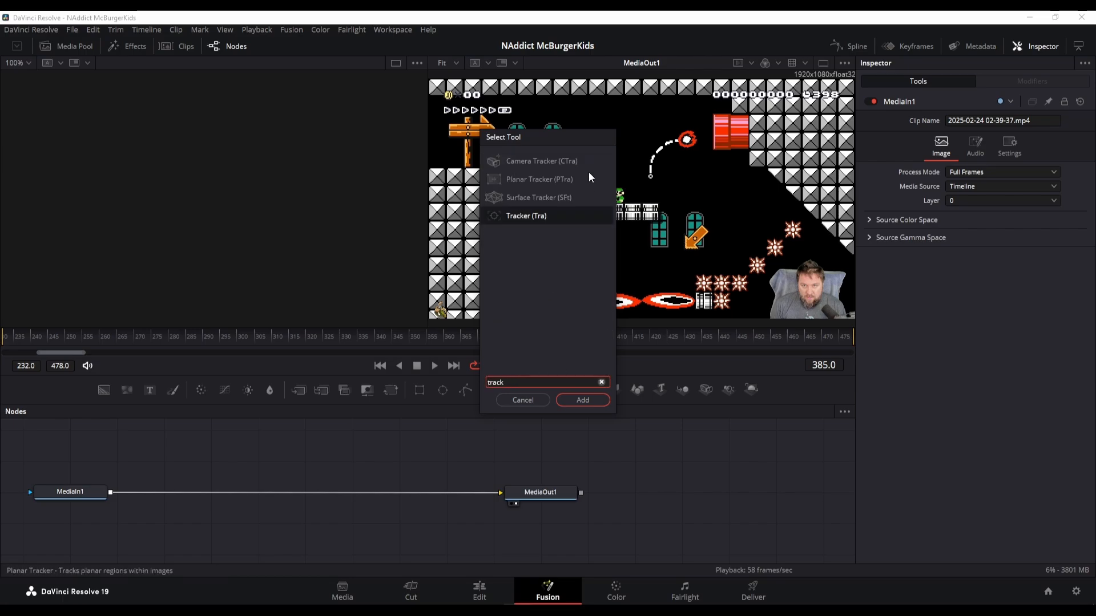
left_click(583, 400)
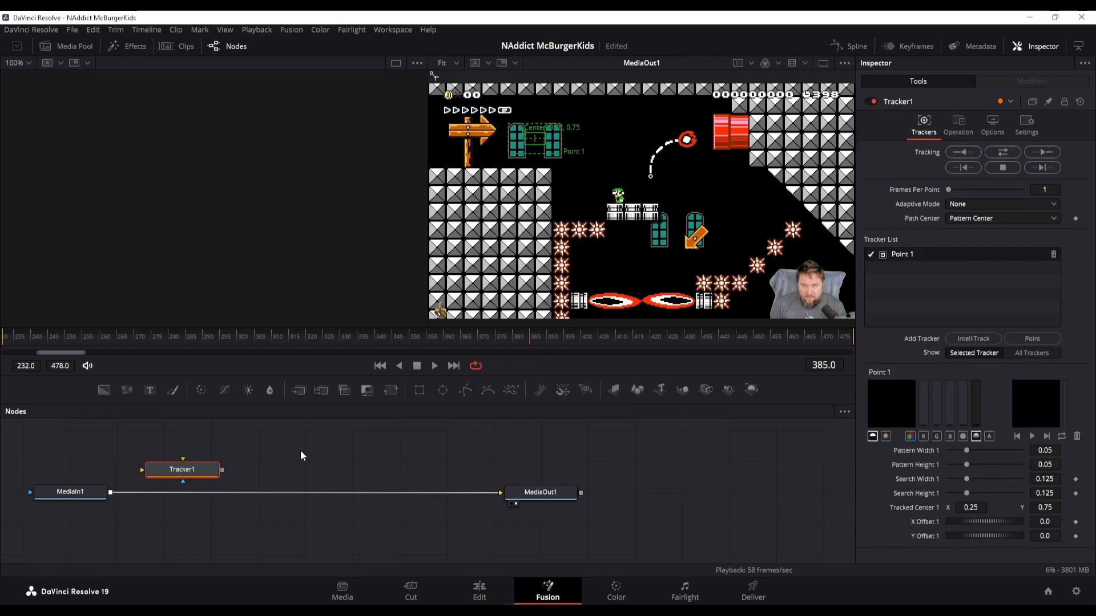
Step: Connect the Tracker between MediaIn1 and MediaOut1 and place its tracking point on the middle block of the white three-block platform
mouse_move(500, 500)
left_mouse_down()
mouse_move(171, 480)
mouse_move(504, 497)
left_mouse_up()
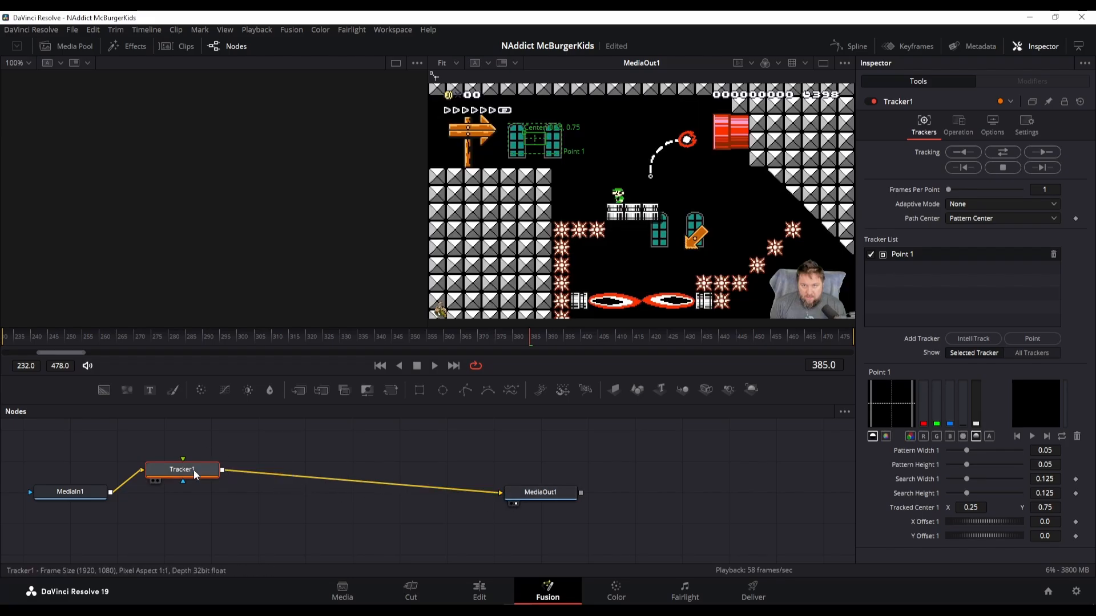
left_click_drag(195, 472, 198, 489)
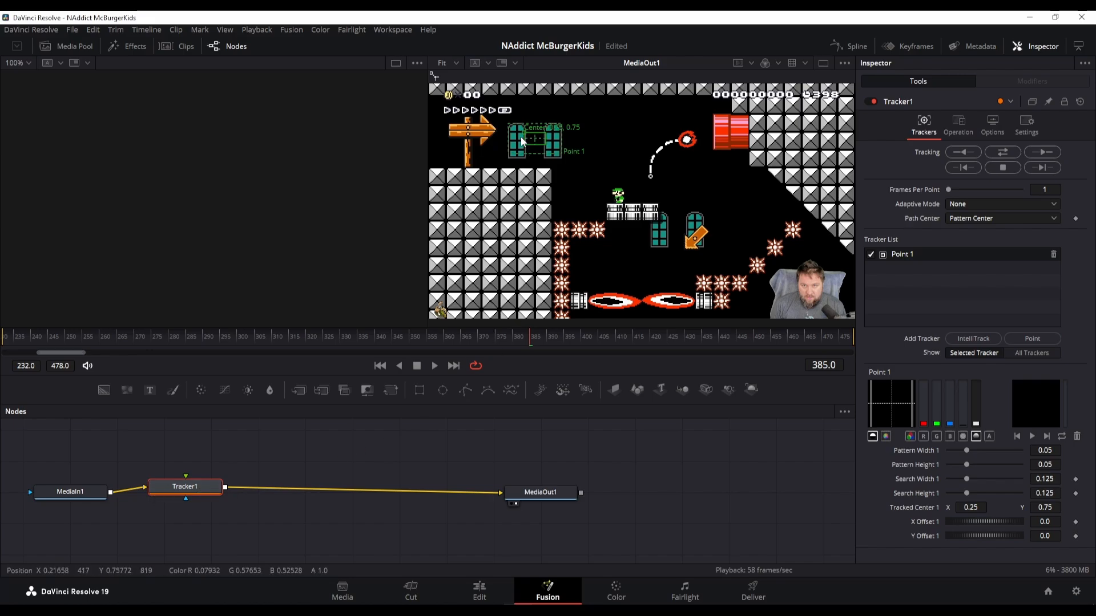
left_click_drag(521, 141, 621, 208)
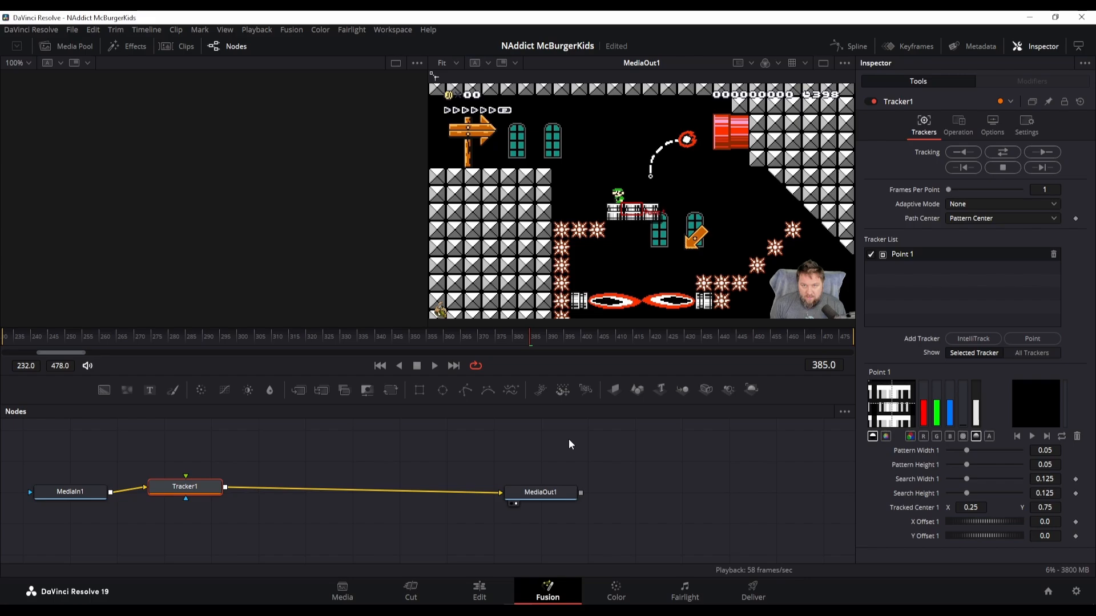
Step: Move the composition playhead back to about frame 268, where the gameplay is faded nearly to black
left_click(81, 491)
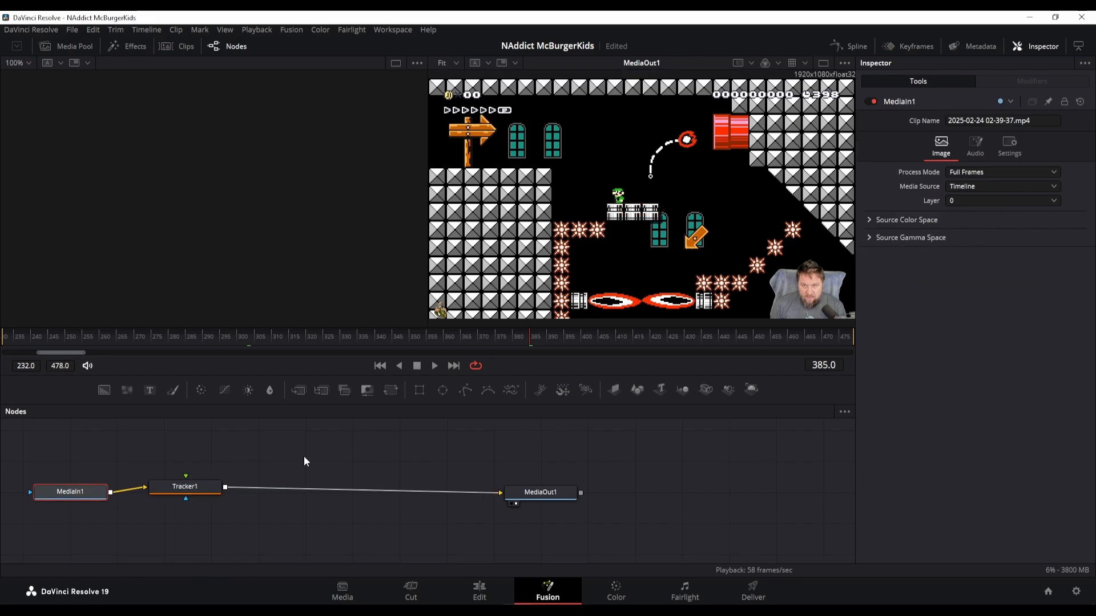
key("Left")
key("Left")
key("Left")
key("Left")
key("Left")
key("Left")
key("Left")
key("Left")
key("Left")
key("Left")
key("Left")
key("Left")
key("Left")
key("Left")
key("Left")
key("Left")
key("Left")
key("Left")
key("Left")
key("Left")
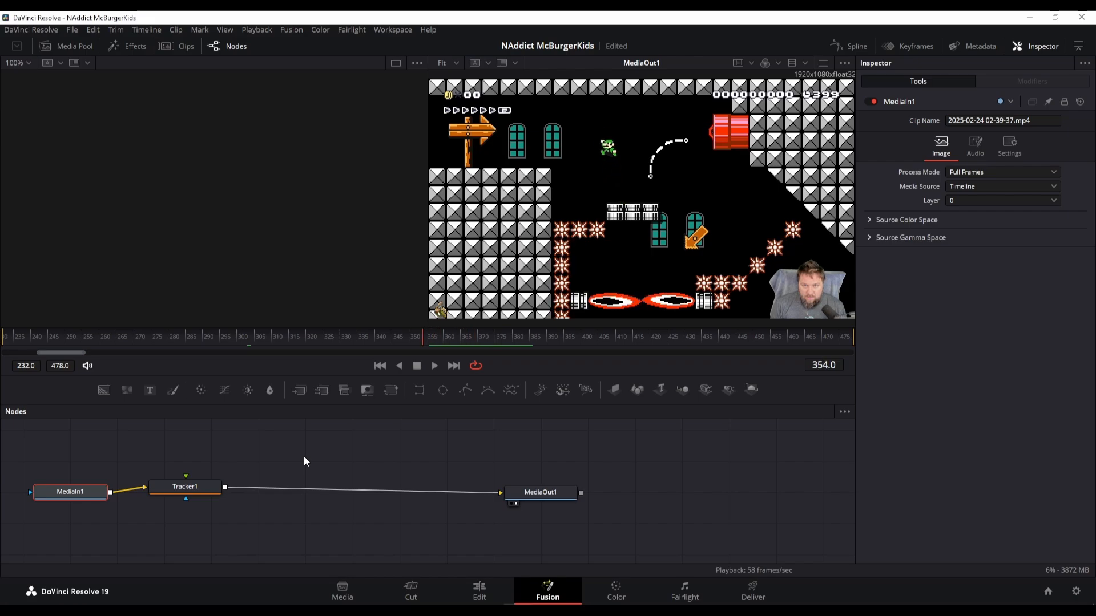
key("Left")
key("Left")
key("Left")
key("Left")
key("Left")
key("Left")
key("Left")
key("Left")
key("Left")
key("Left")
key("Left")
key("Left")
key("Left")
key("Left")
key("Left")
key("Left")
key("Left")
key("Left")
key("Left")
key("Left")
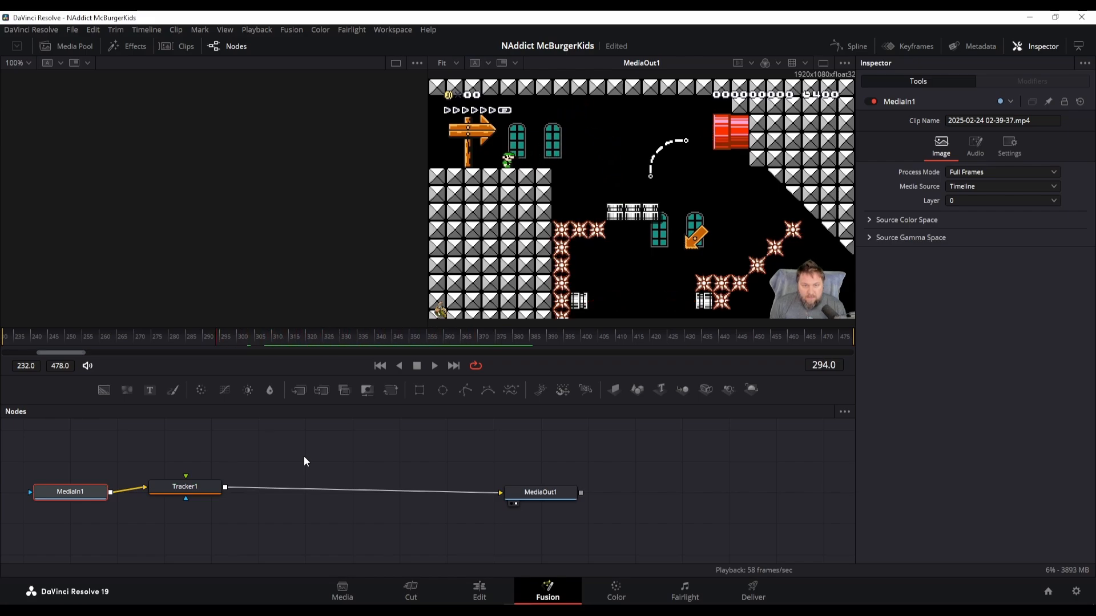
key("Left")
key("Left")
key("Left")
key("Left")
key("Left")
key("Left")
key("Left")
key("Left")
key("Left")
key("Left")
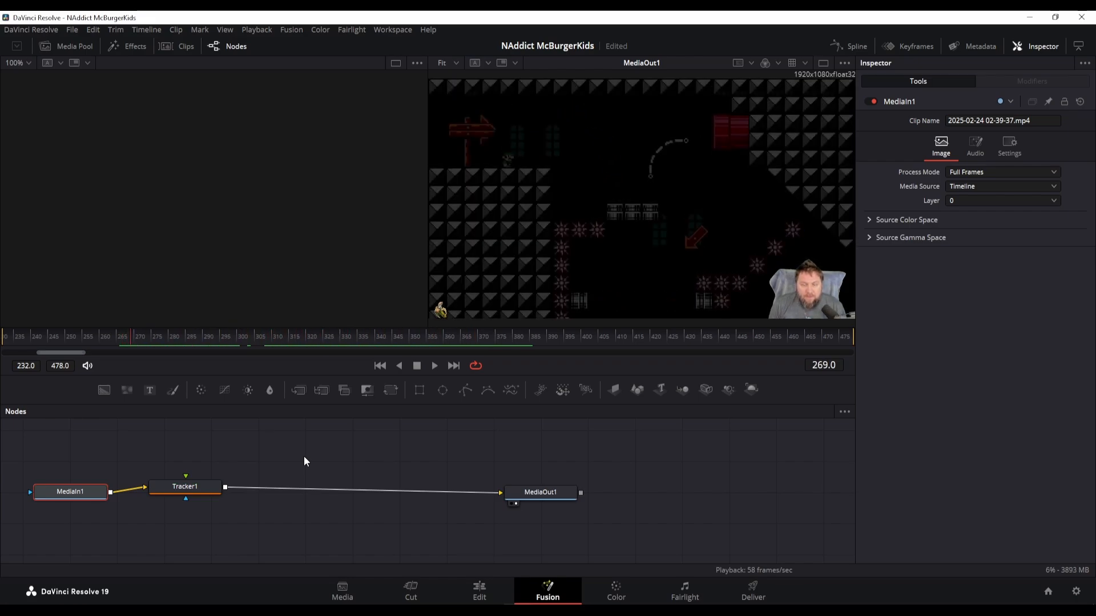
Step: Track the Tracker's point forward through the clip and stop tracking at frame 476
left_click(184, 490)
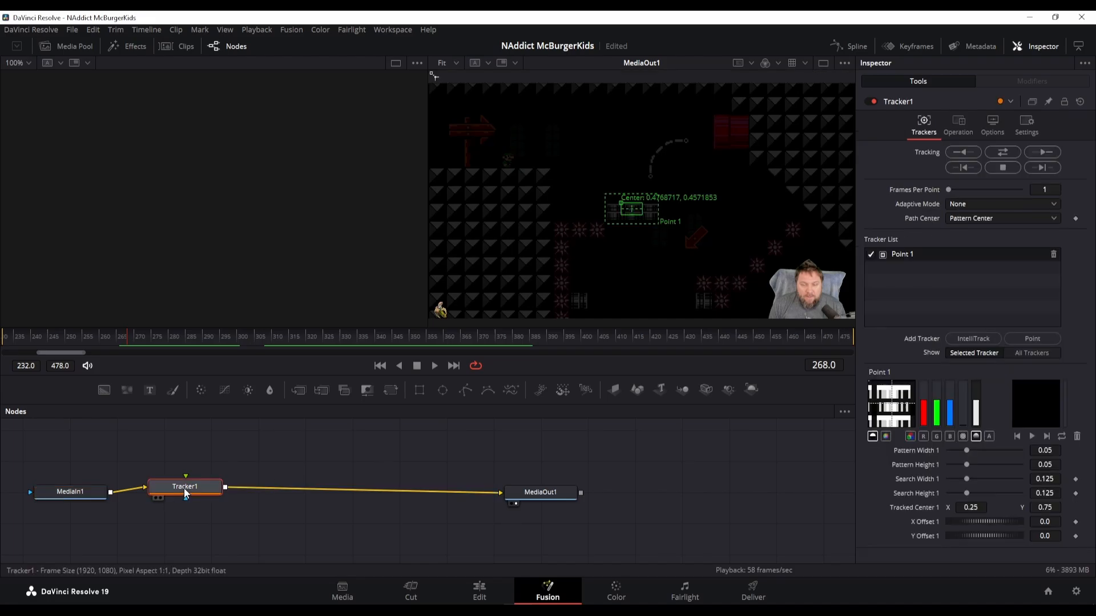
left_click(1042, 153)
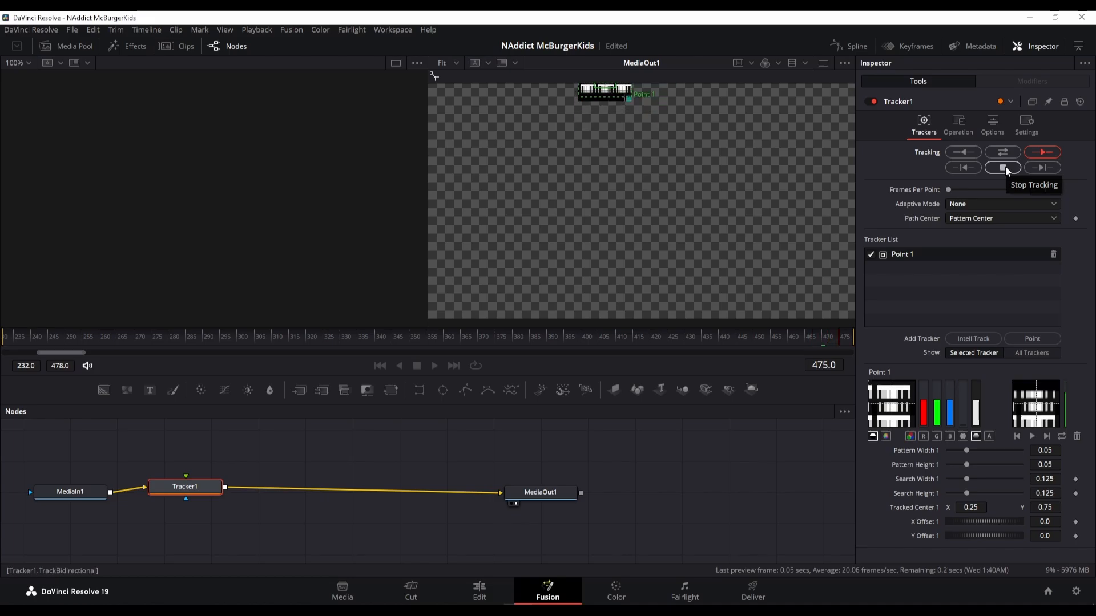
left_click(1006, 169)
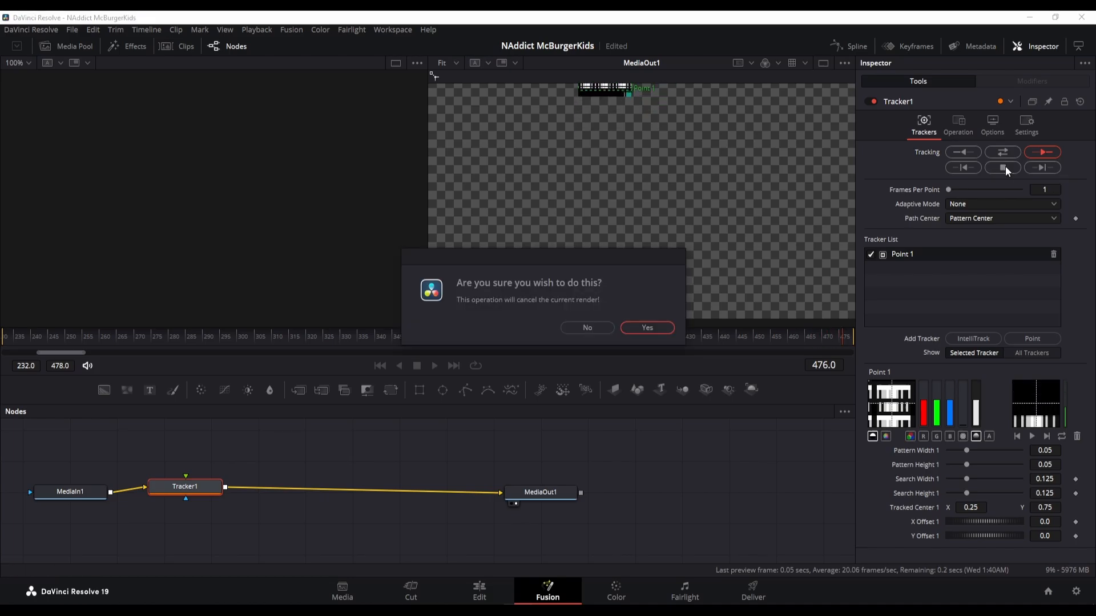
left_click(648, 328)
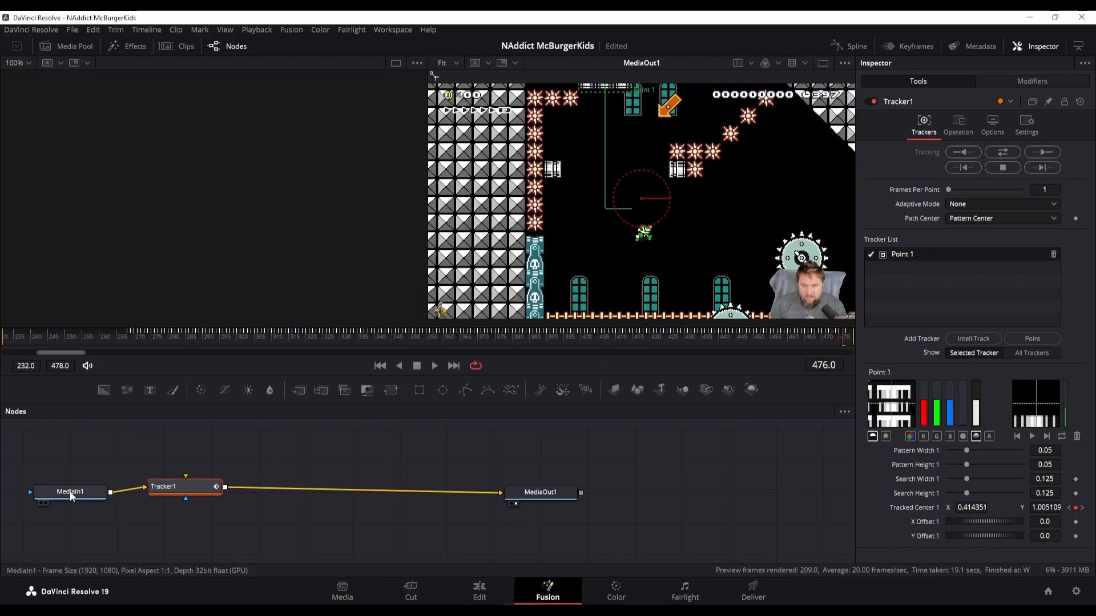
Step: At frame 398, add a Text node to the Tracker's foreground input with the text "Yes, This Is What I Was Listening To..."
left_click(71, 494)
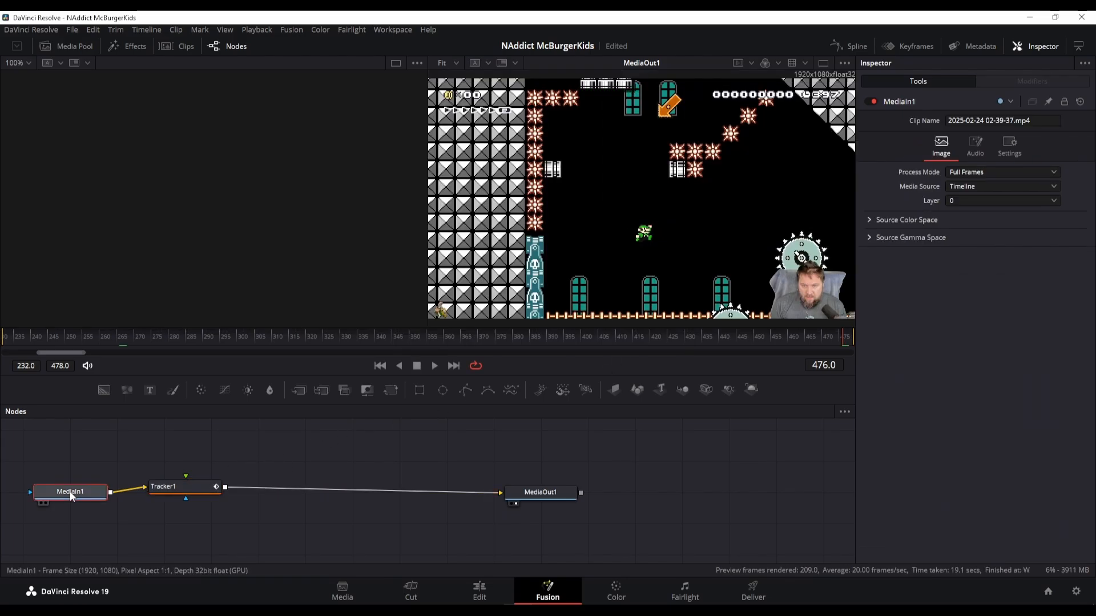
key("shift+space")
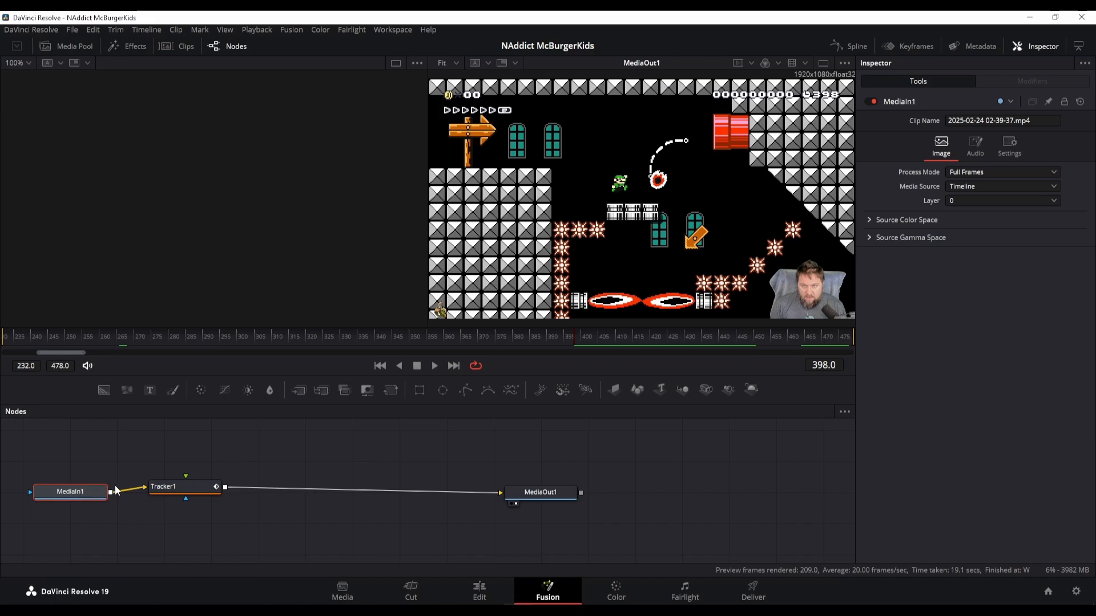
left_click_drag(150, 390, 186, 479)
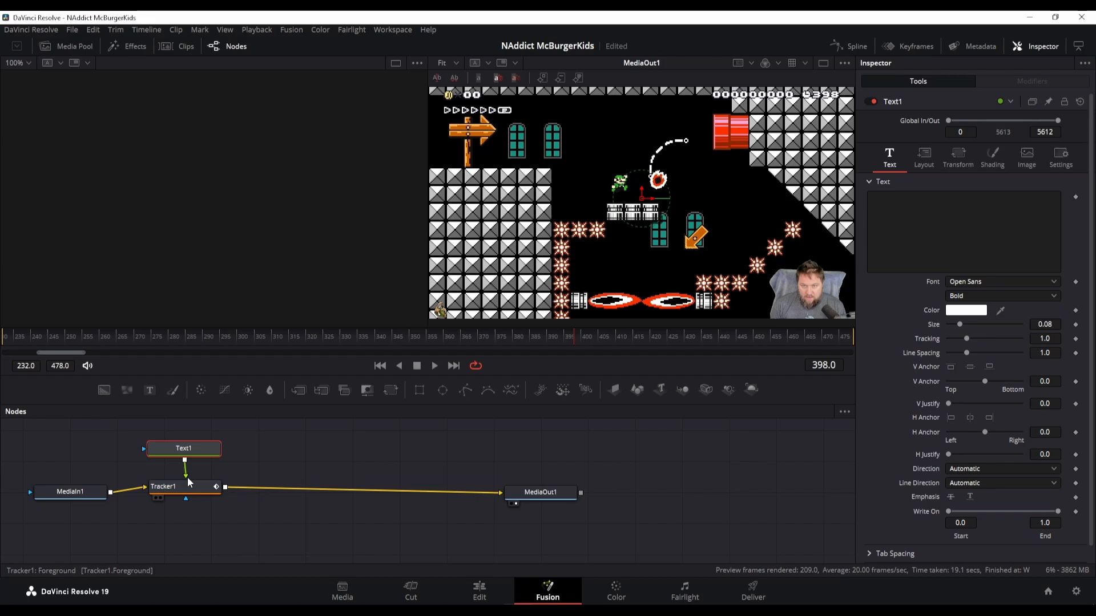
left_click(868, 196)
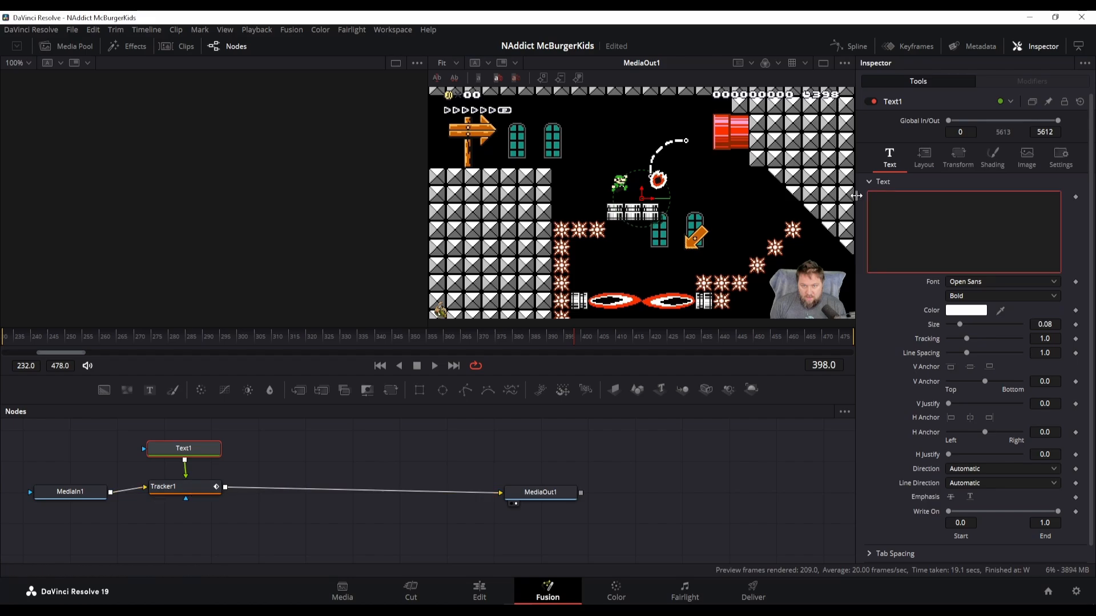
type("Yes, This Is What I Was Listening To...")
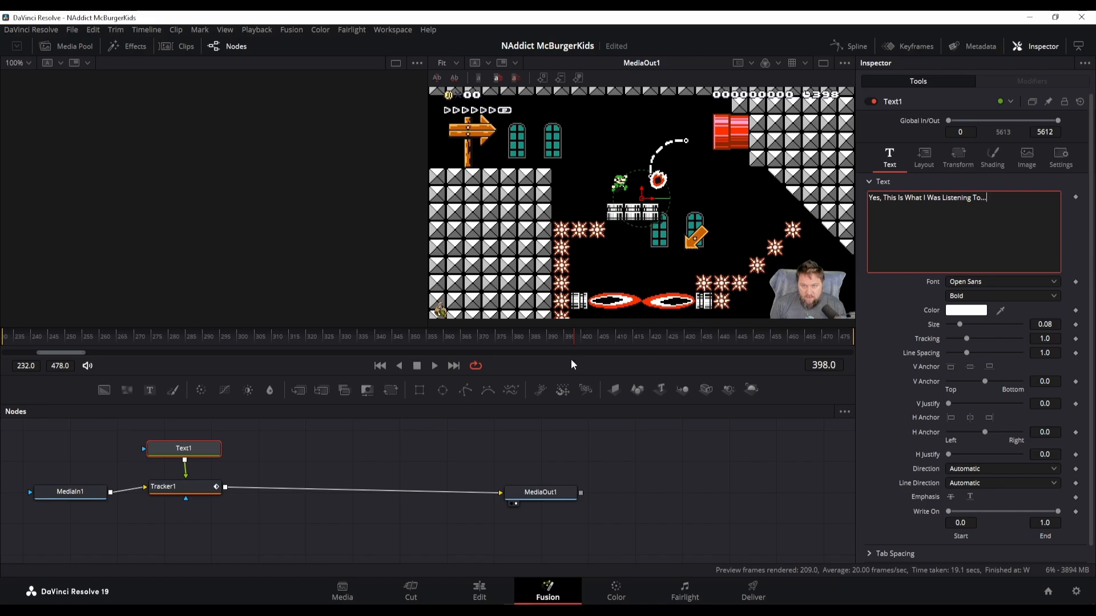
Step: Set the Tracker's operation to Match Move so the text follows the tracked platform
left_click(185, 488)
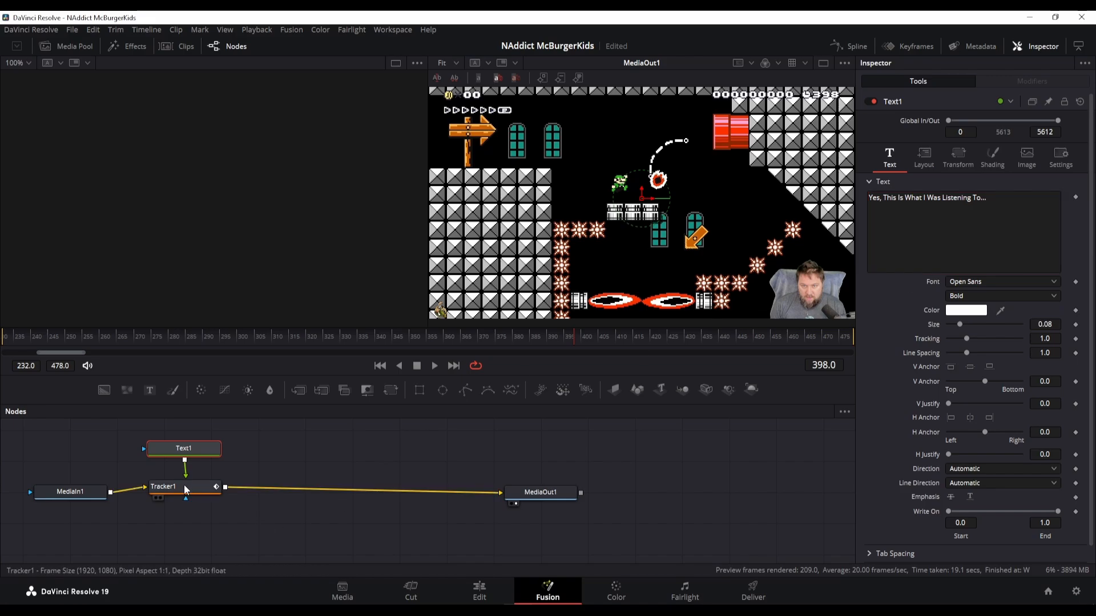
left_click(959, 124)
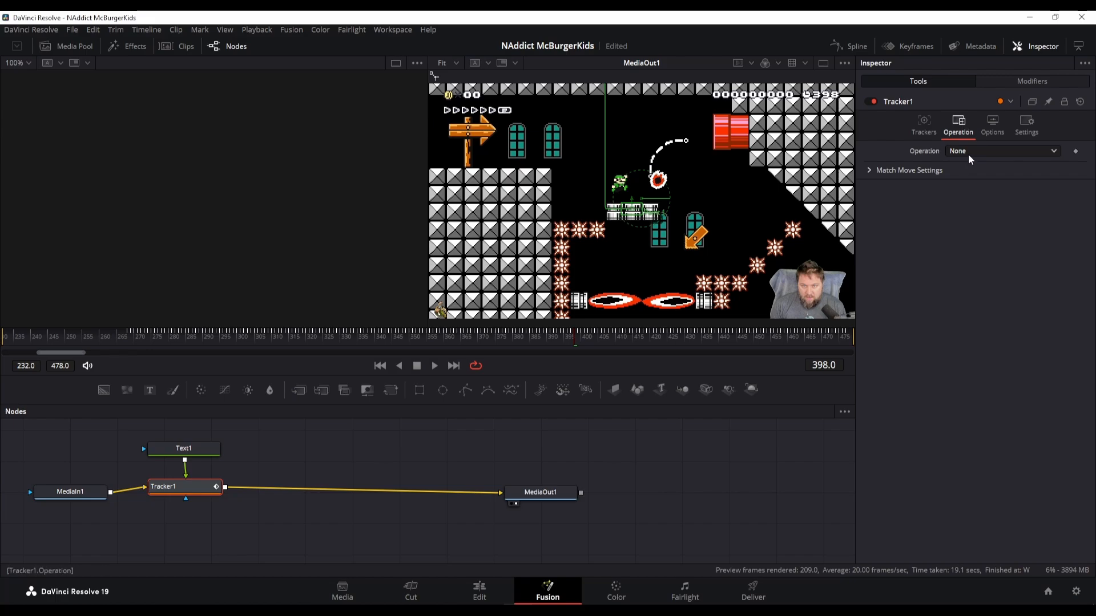
left_click(970, 151)
left_click(979, 180)
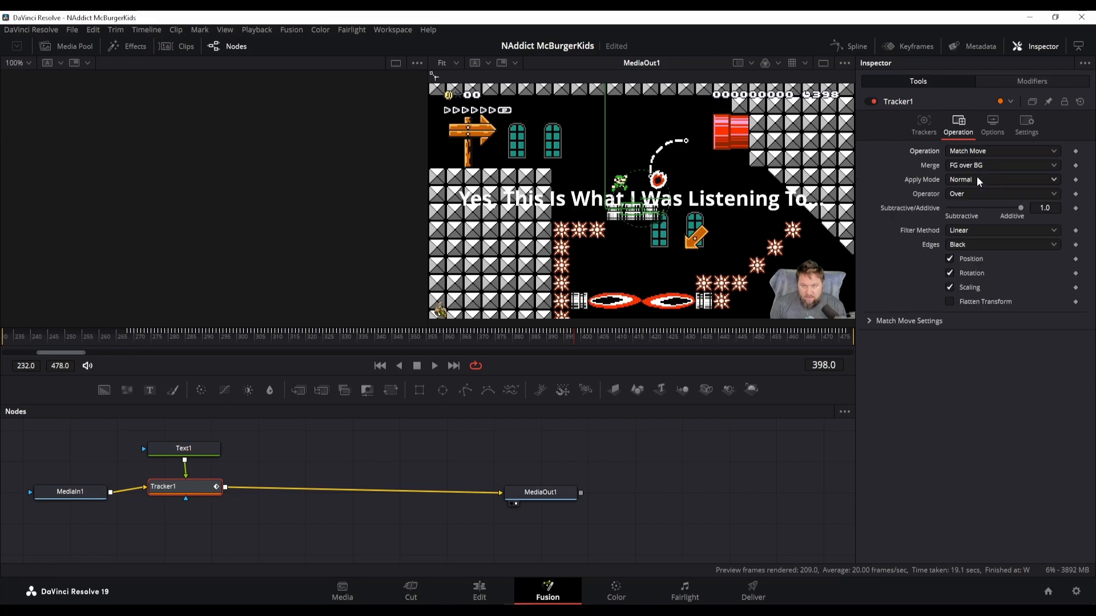
Step: Set the text size to 0.0512 and its layout center to X 0.568, Y 0.515
left_click(190, 452)
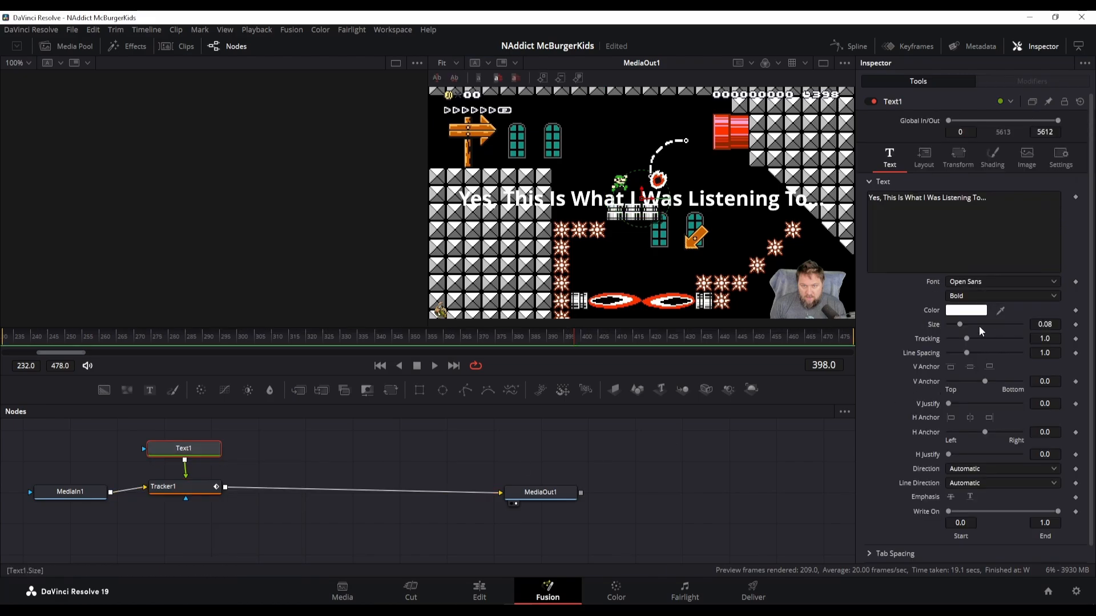
left_click_drag(961, 325, 957, 329)
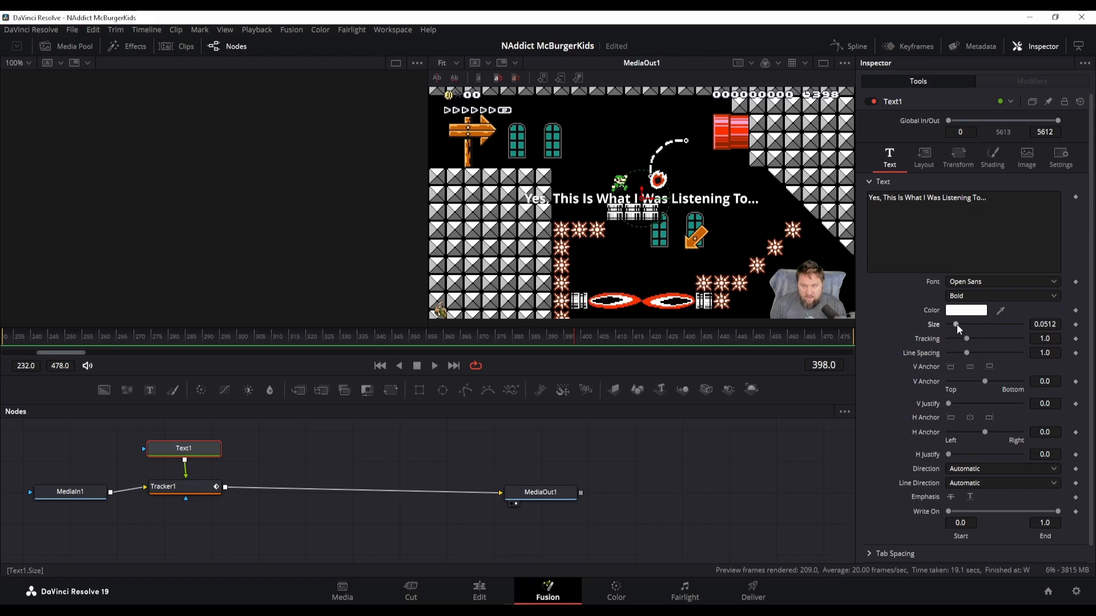
left_click(926, 159)
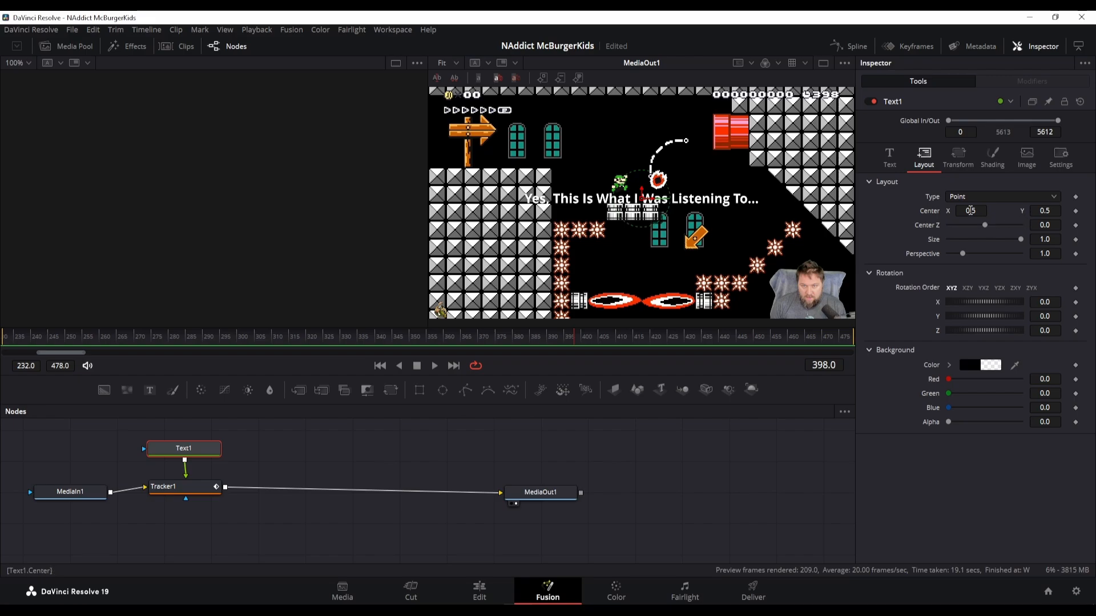
left_click_drag(970, 211, 1050, 211)
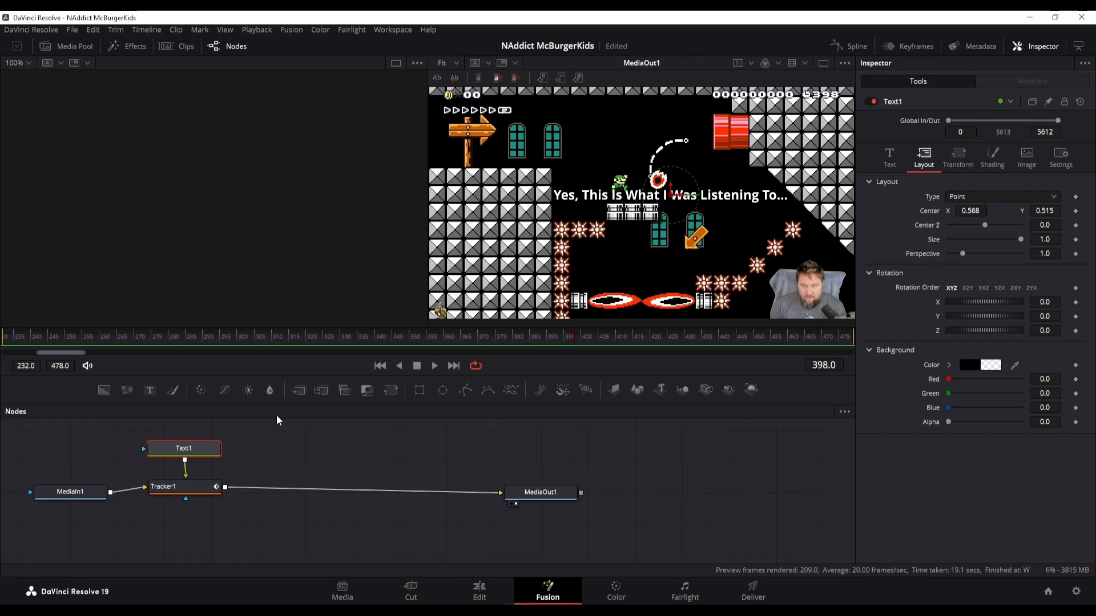
Step: Step back from frame 398 to frame 226 and play the clip to frame 306 to check the caption over the gameplay
left_click(82, 488)
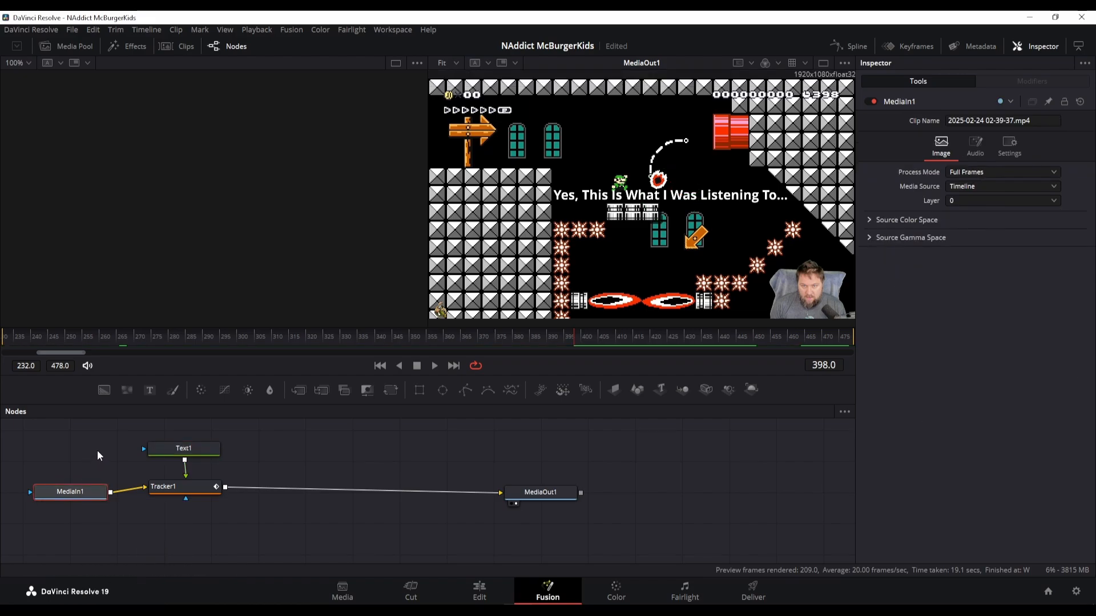
key("Left")
key("Left")
key("Left")
key("Left")
key("Left")
key("Left")
key("Left")
key("Left")
key("Left")
key("Left")
key("Left")
key("Left")
key("Left")
key("Left")
key("Left")
key("Left")
key("Left")
key("Left")
key("Left")
key("Left")
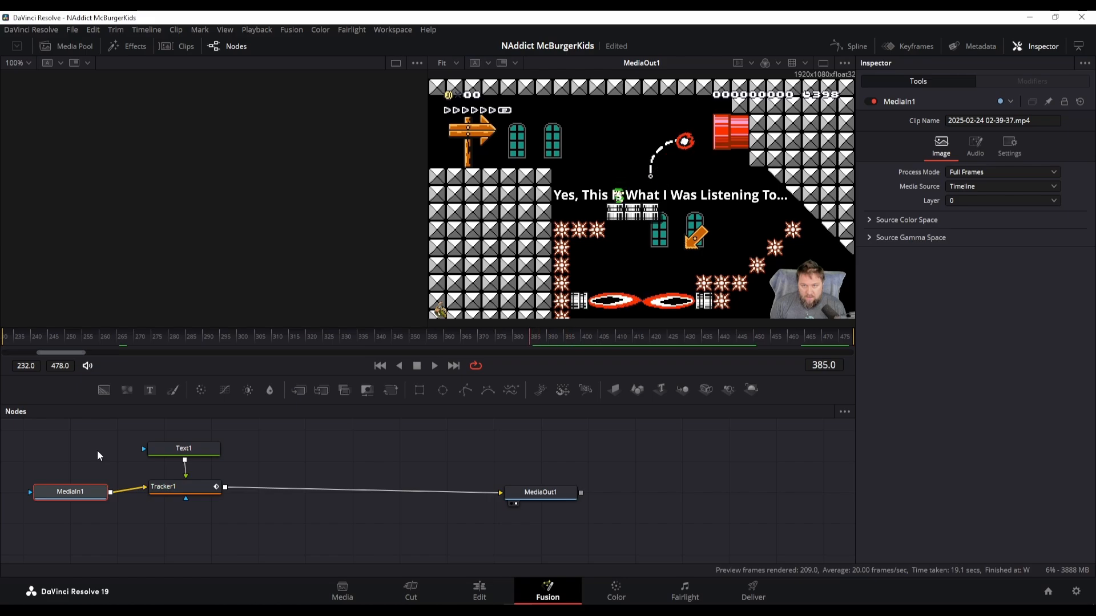
key("Left")
key("Left")
key("Left")
key("Left")
key("Left")
key("Left")
key("Left")
key("Left")
key("Left")
key("Left")
key("Left")
key("Left")
key("Left")
key("Left")
key("Left")
key("Left")
key("Left")
key("Left")
key("Left")
key("Left")
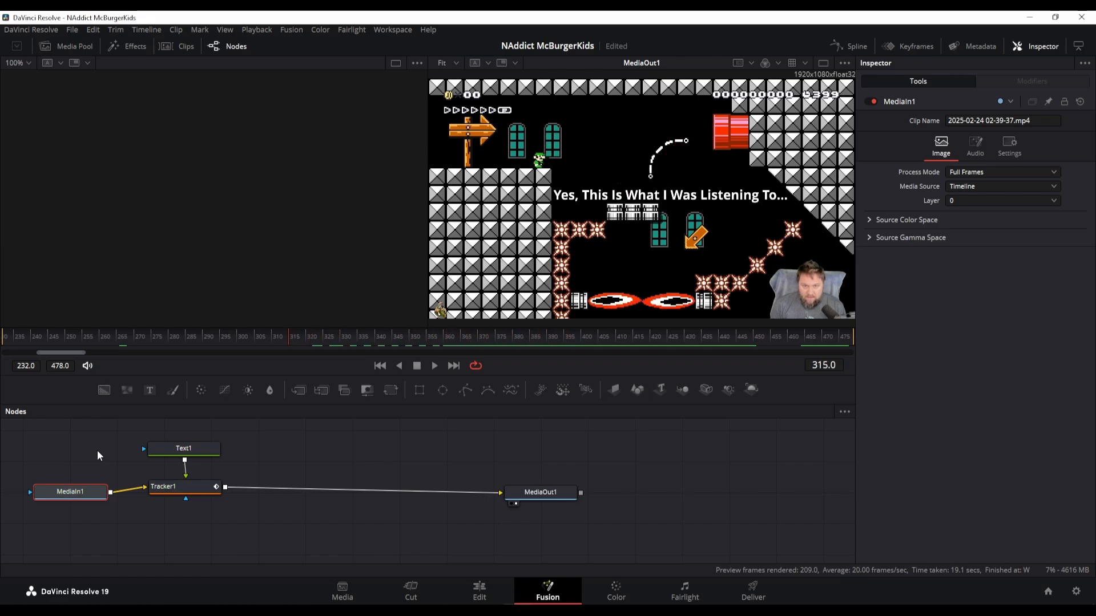
key("Left")
key("Left")
key("Left")
key("Left")
key("Left")
key("Left")
key("Left")
key("Left")
key("Left")
key("Left")
key("Left")
key("Left")
key("Left")
key("Left")
key("Left")
key("Left")
key("Left")
key("Left")
key("Left")
key("Left")
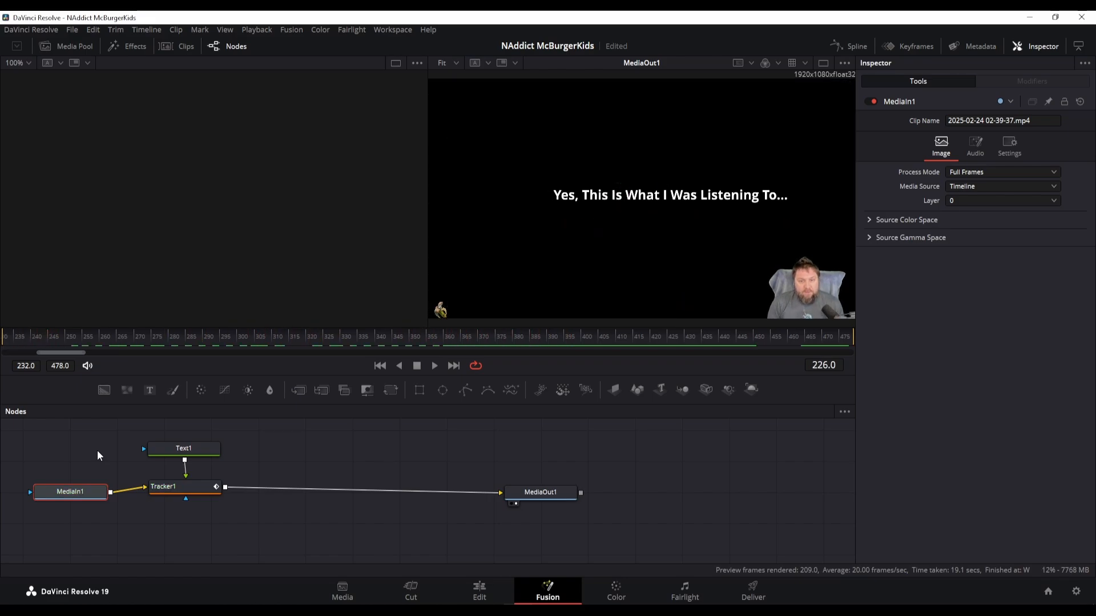
key("space")
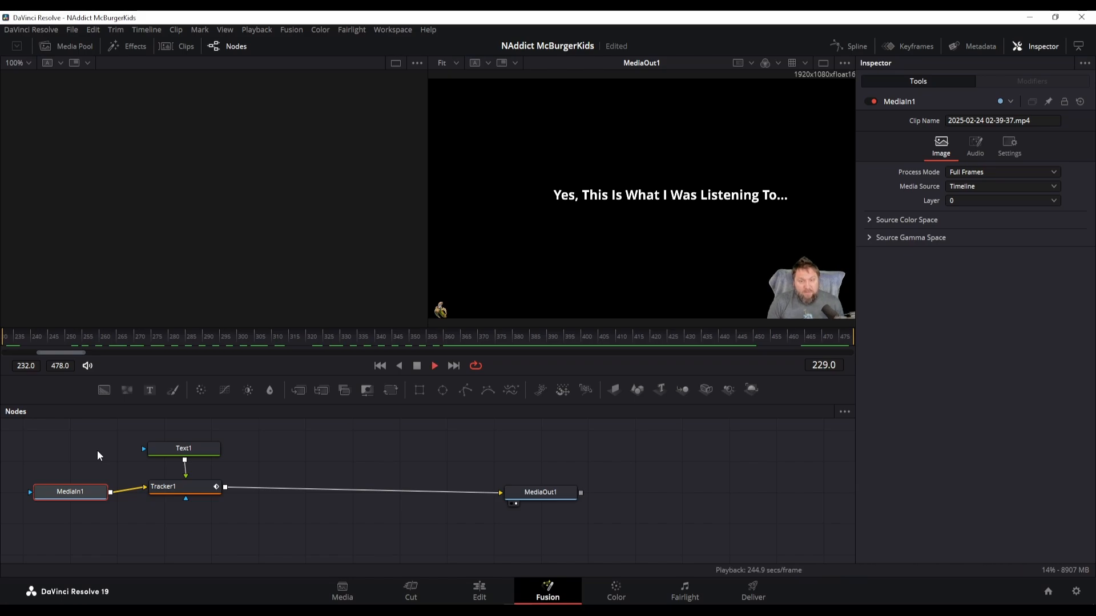
key("space")
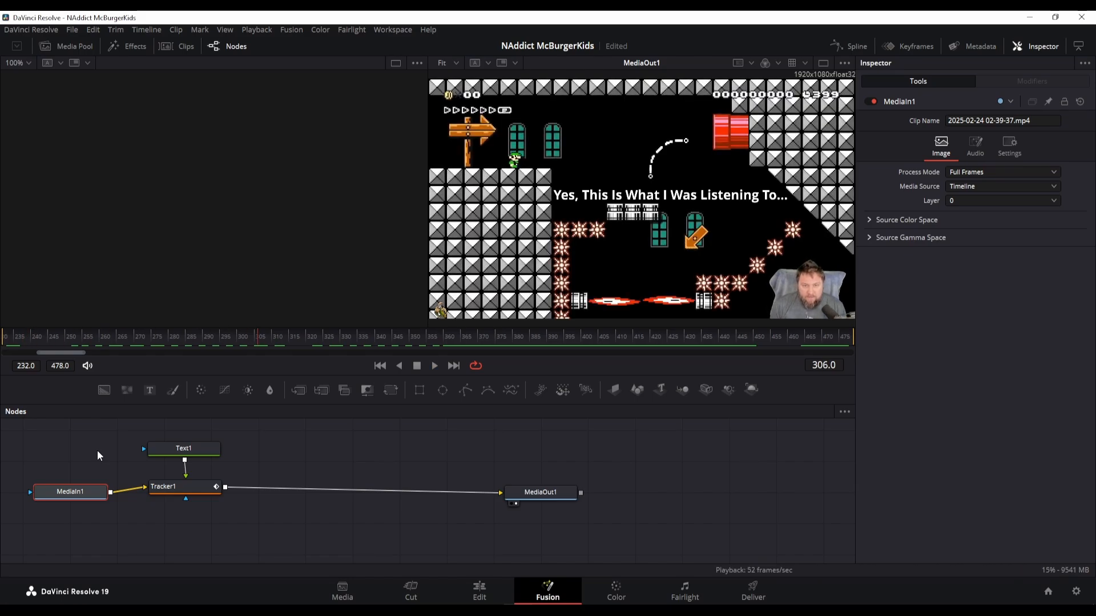
Step: Step back to frame 268, where the gameplay fades in, and set the Text node's Global In to 268
key("Left")
key("Left")
key("Left")
key("Left")
key("Left")
key("Left")
key("Left")
key("Left")
key("Left")
key("Left")
key("Left")
key("Left")
key("Left")
key("Left")
key("Left")
key("Left")
key("Left")
key("Left")
key("Left")
key("Left")
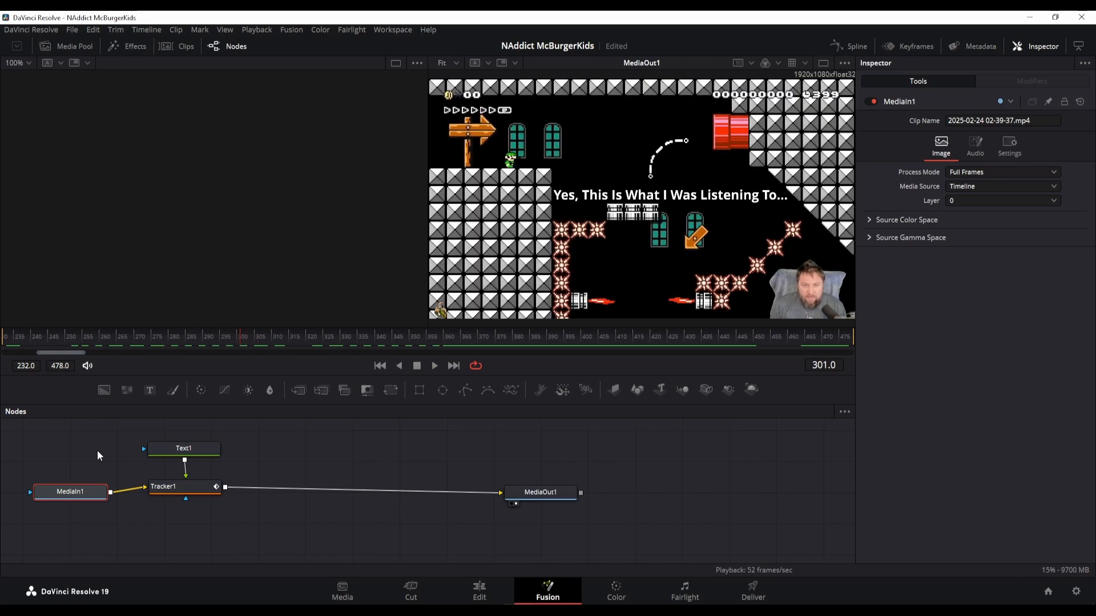
key("Left")
key("Left")
key("Left")
key("Left")
key("Left")
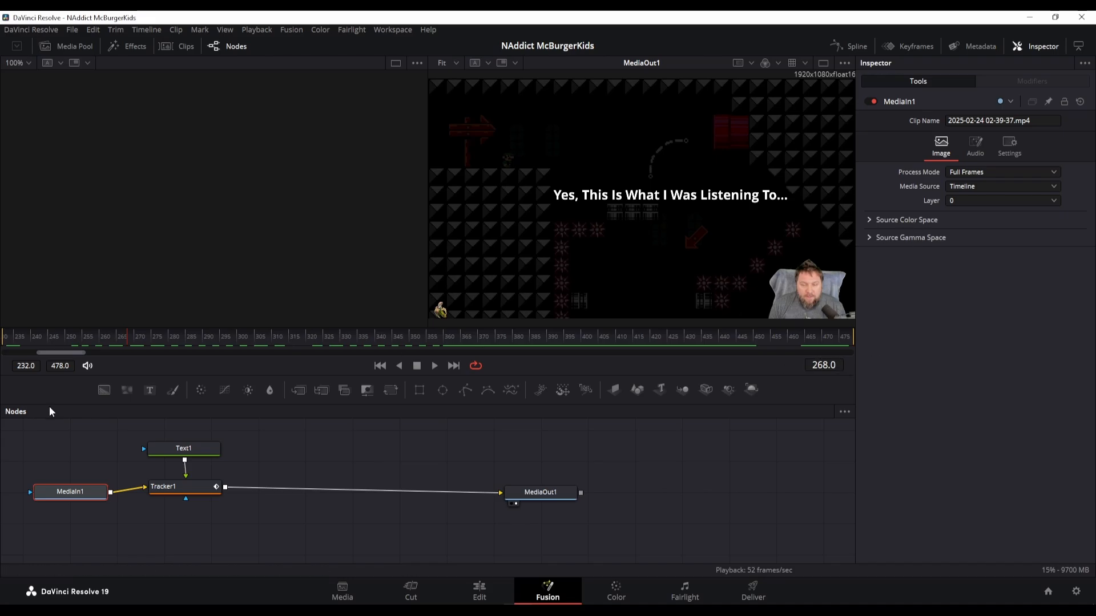
left_click(188, 450)
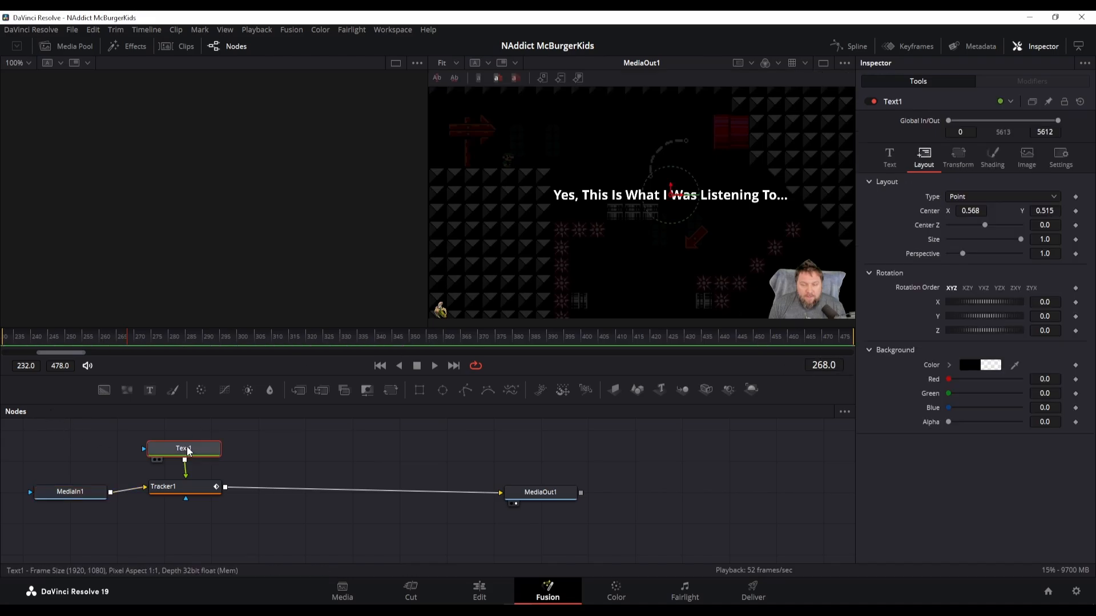
left_click(960, 132)
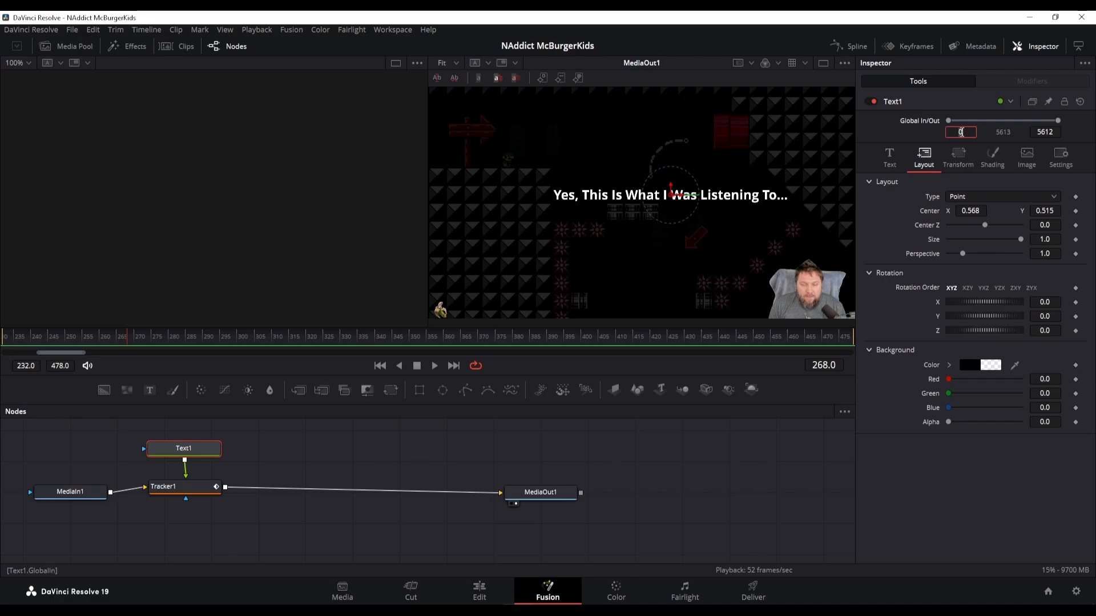
type("268")
key("Return")
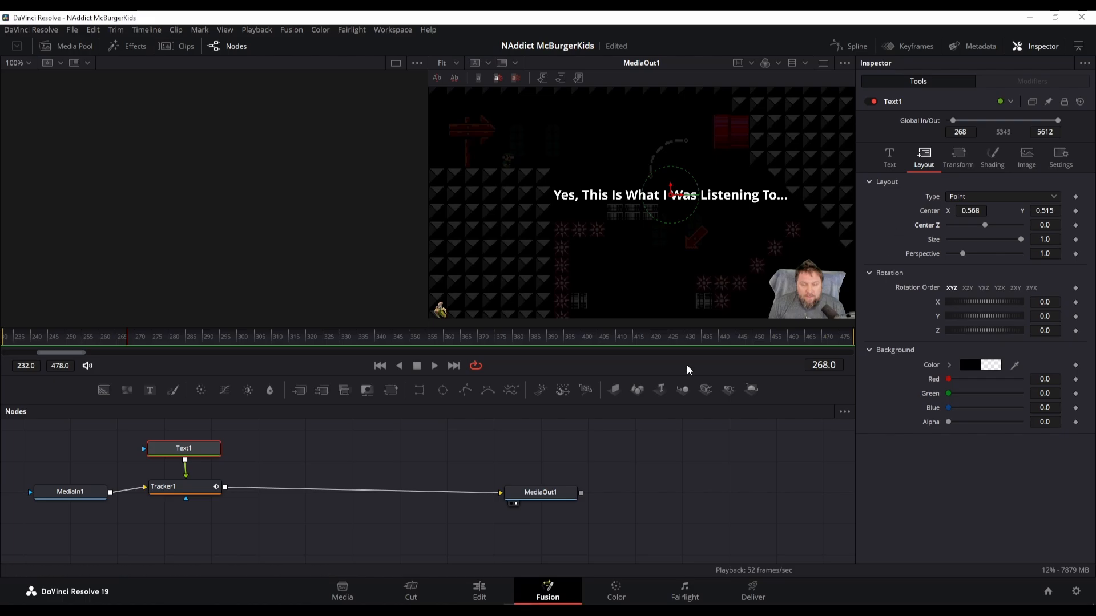
Step: Step back from frame 268 to frame 233 and play the clip to check when the caption appears
left_click(88, 491)
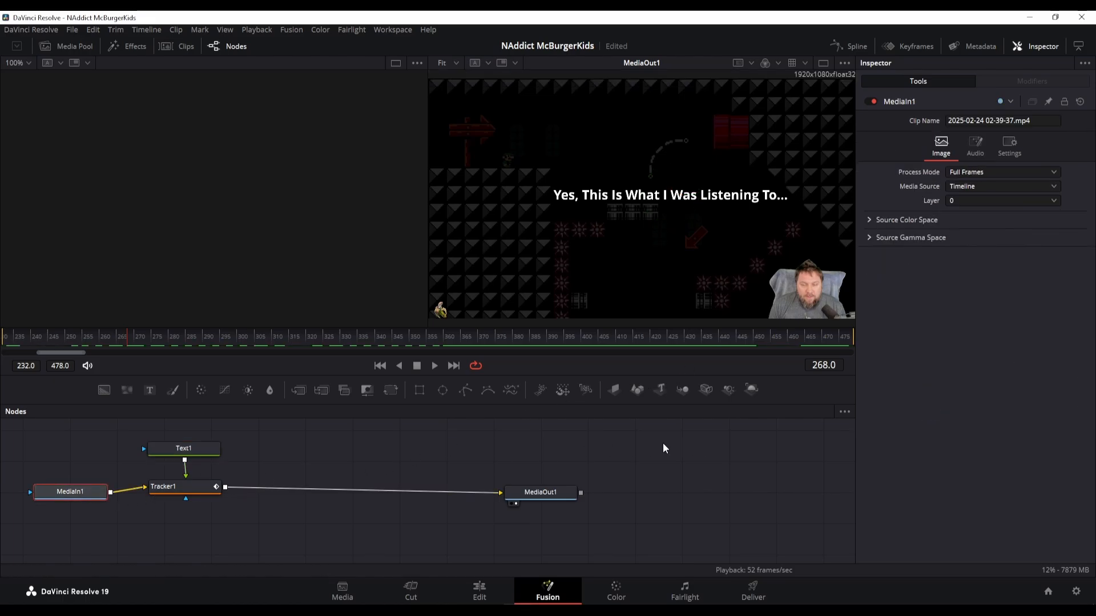
key("Left")
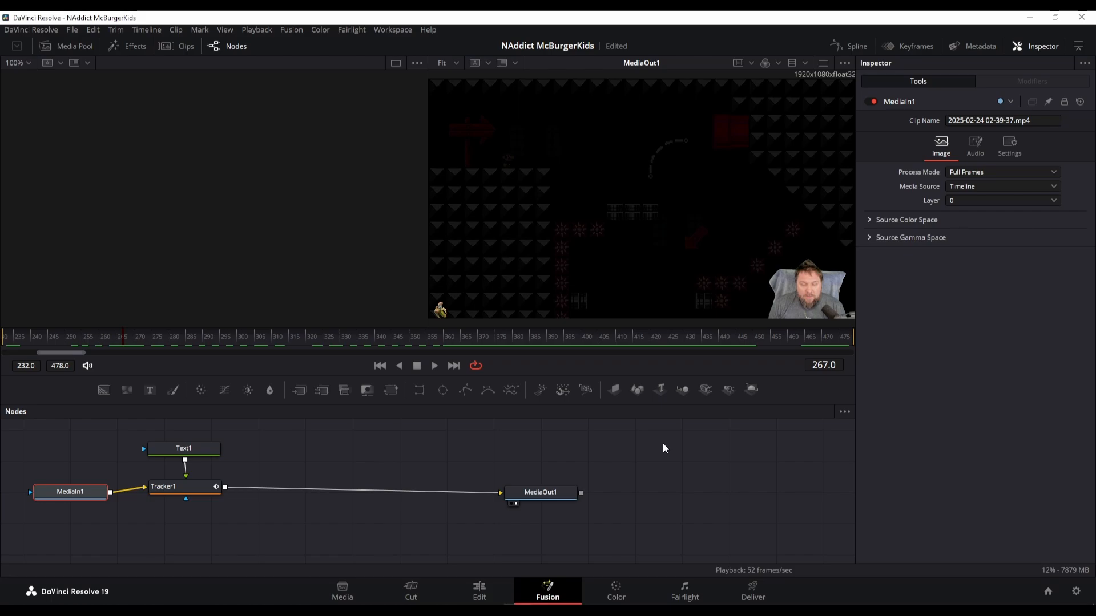
key("Left")
key("Left")
key("Left")
key("Left")
key("Left")
key("Left")
key("Left")
key("Left")
key("Left")
key("Left")
key("Left")
key("Left")
key("Left")
key("Left")
key("Left")
key("Left")
key("Left")
key("Left")
key("Left")
key("Left")
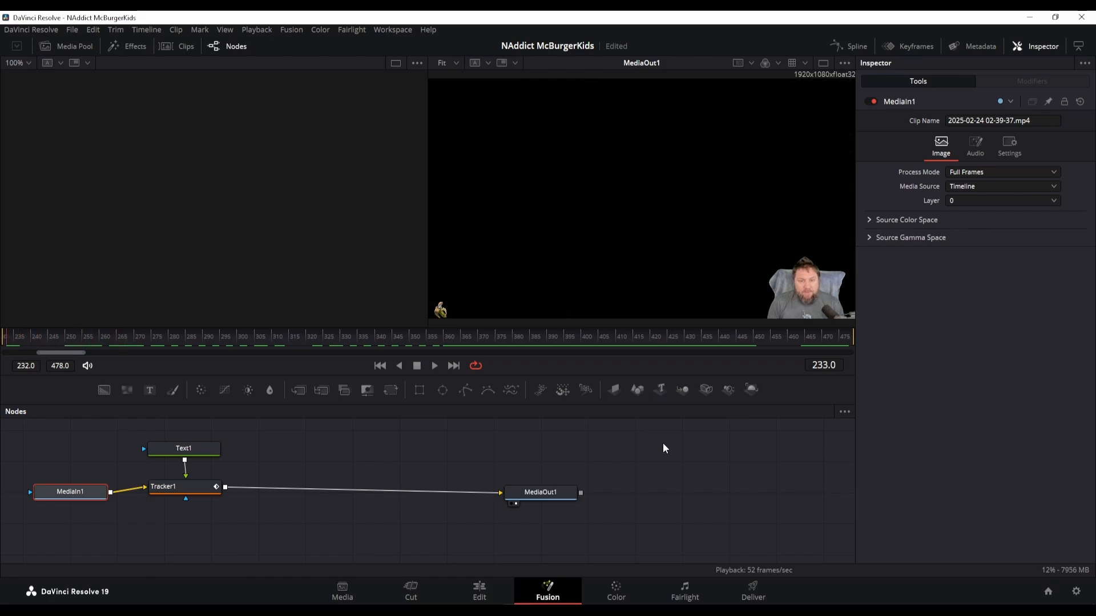
key("space")
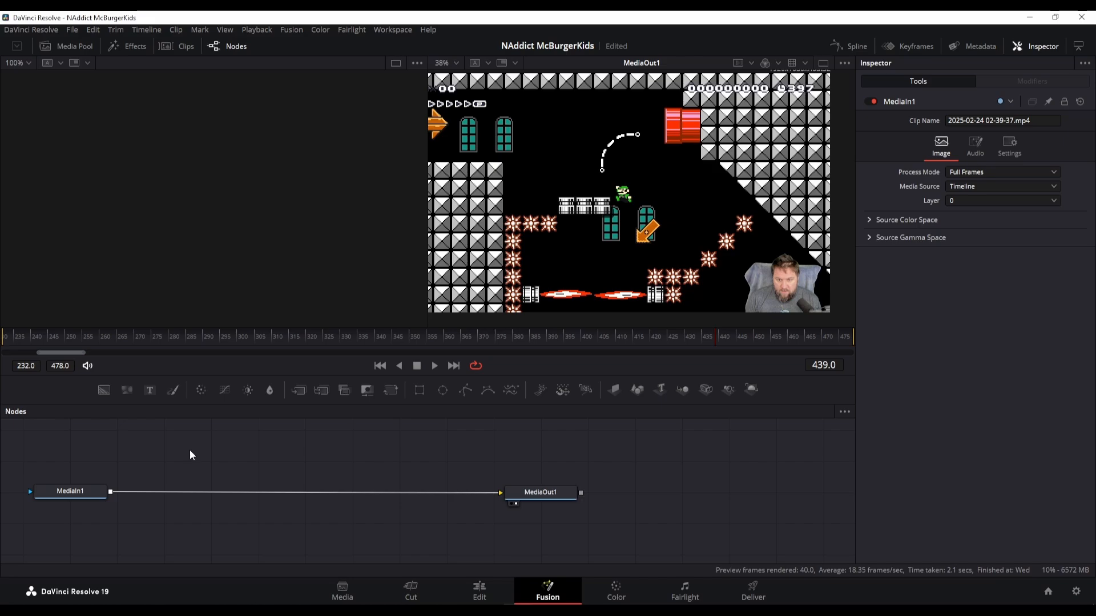
Step: Add a Tracker node and connect it between MediaIn1 and MediaOut1
key("Return")
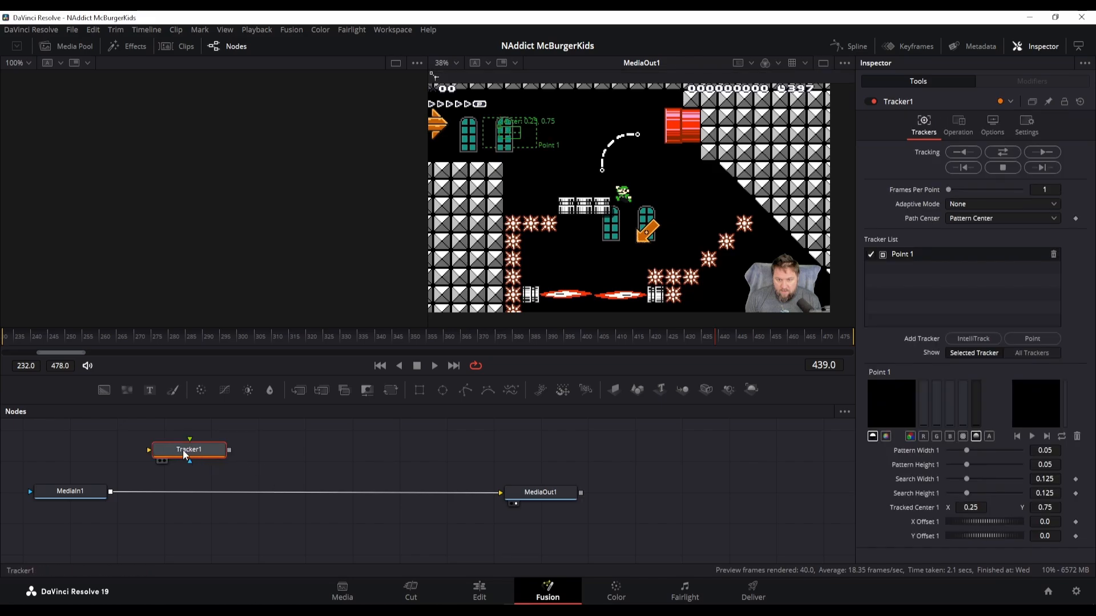
left_click_drag(183, 450, 181, 457)
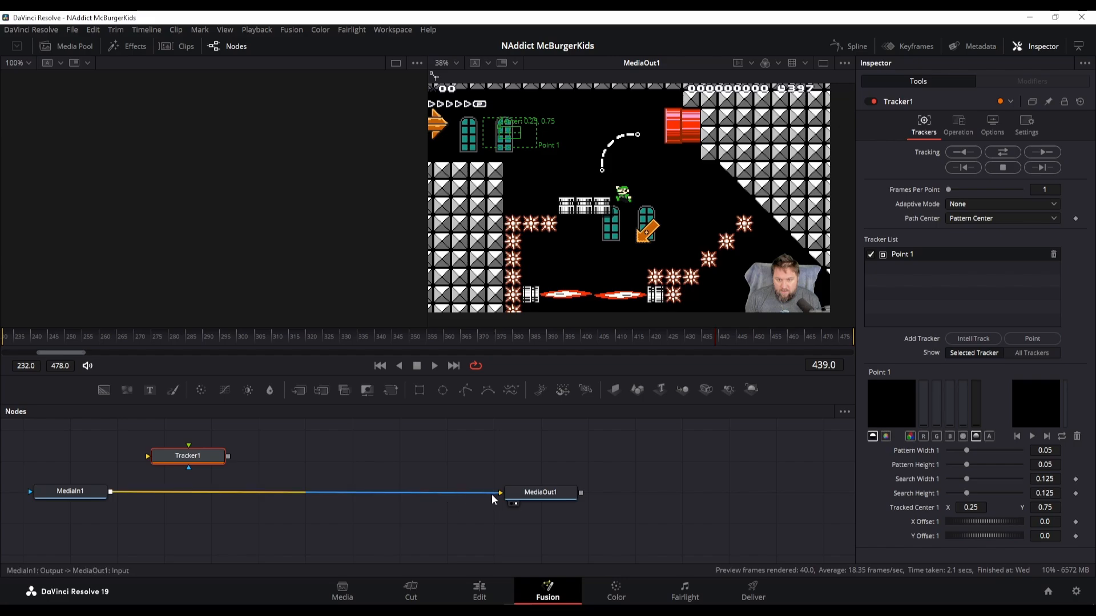
left_click_drag(497, 498, 152, 456)
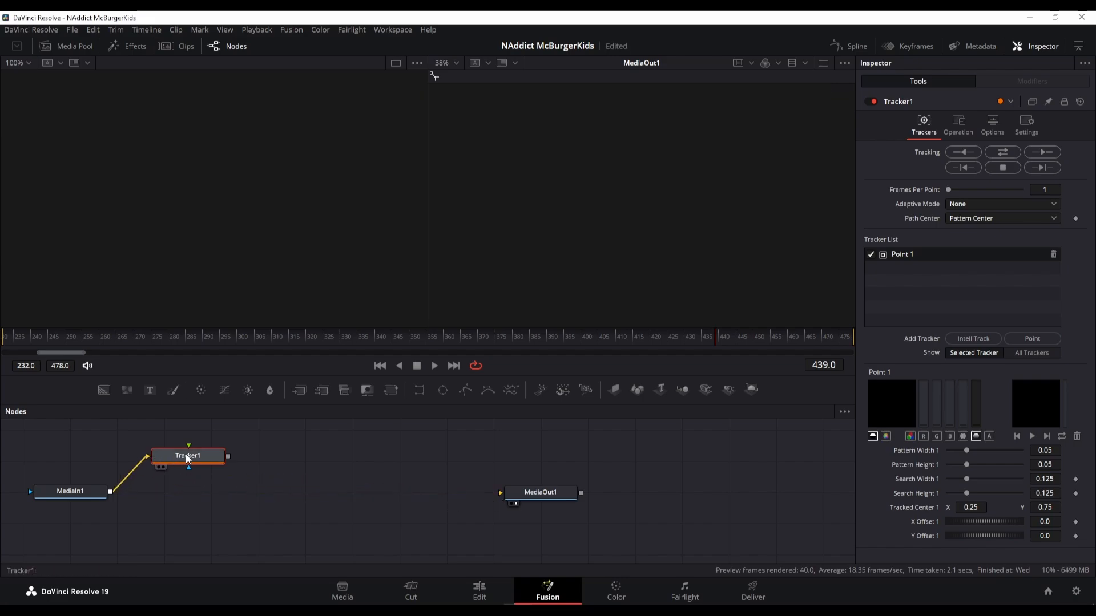
left_click_drag(228, 459, 202, 494)
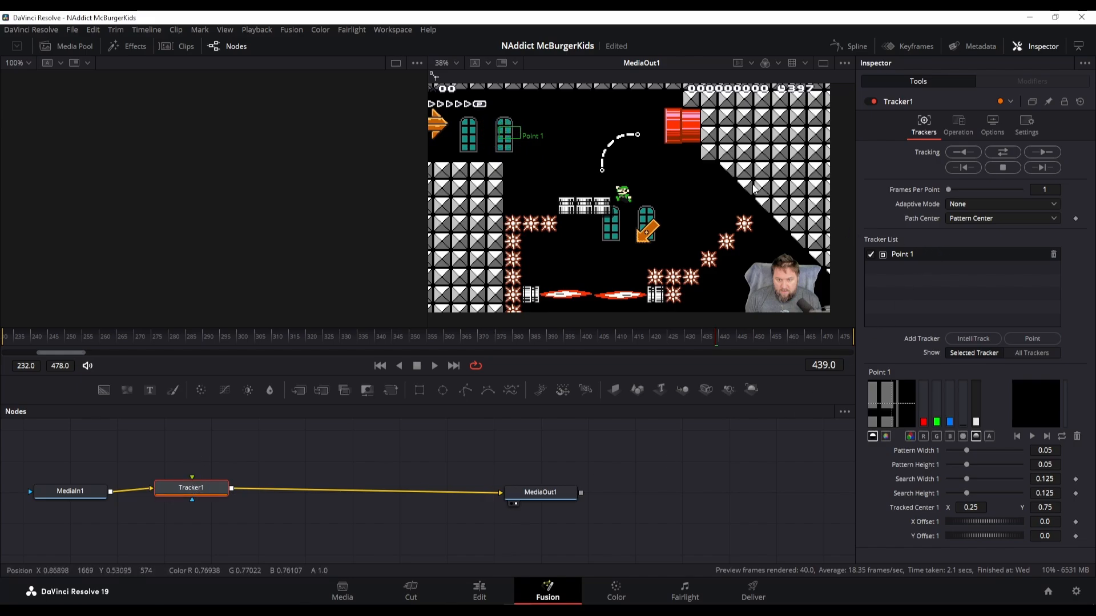
Step: Place the tracker point on the white platform at frame 439, track it forward and stop tracking at frame 477
left_click_drag(504, 135, 574, 201)
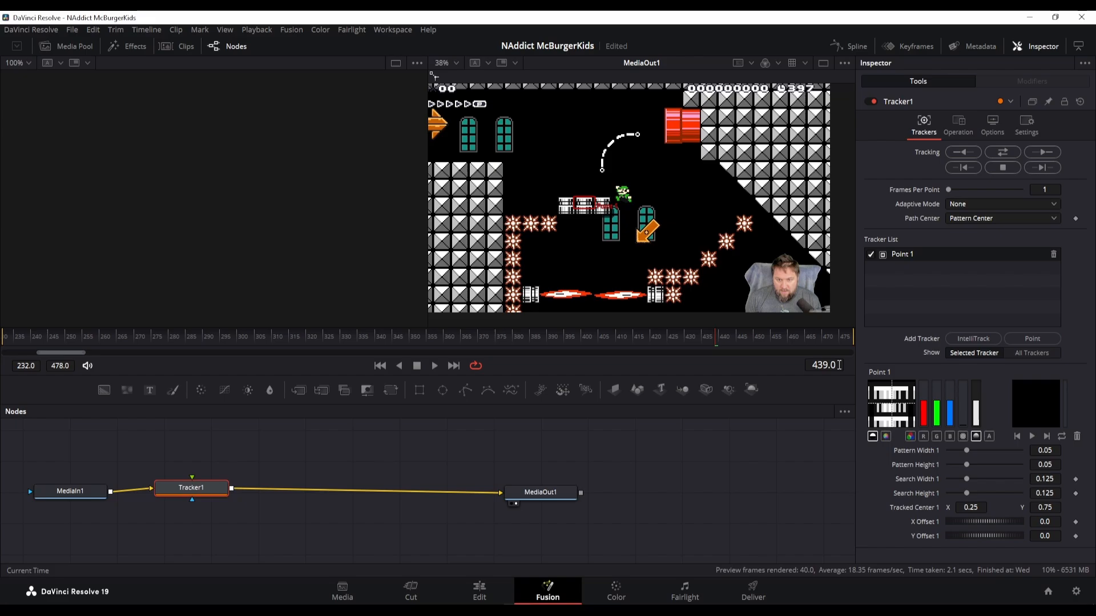
left_click(1039, 153)
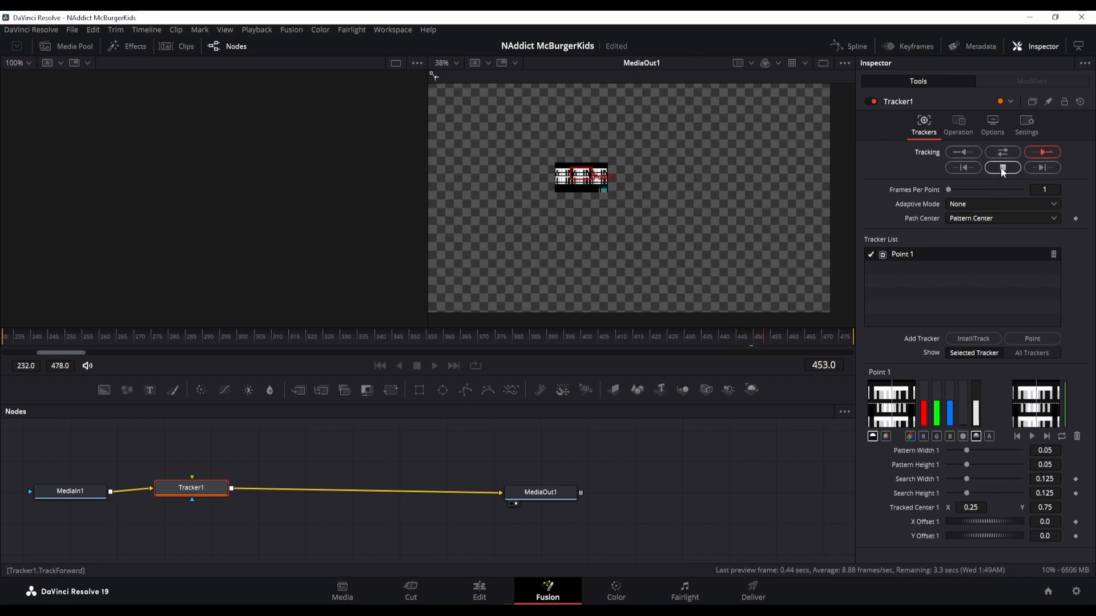
left_click(1000, 167)
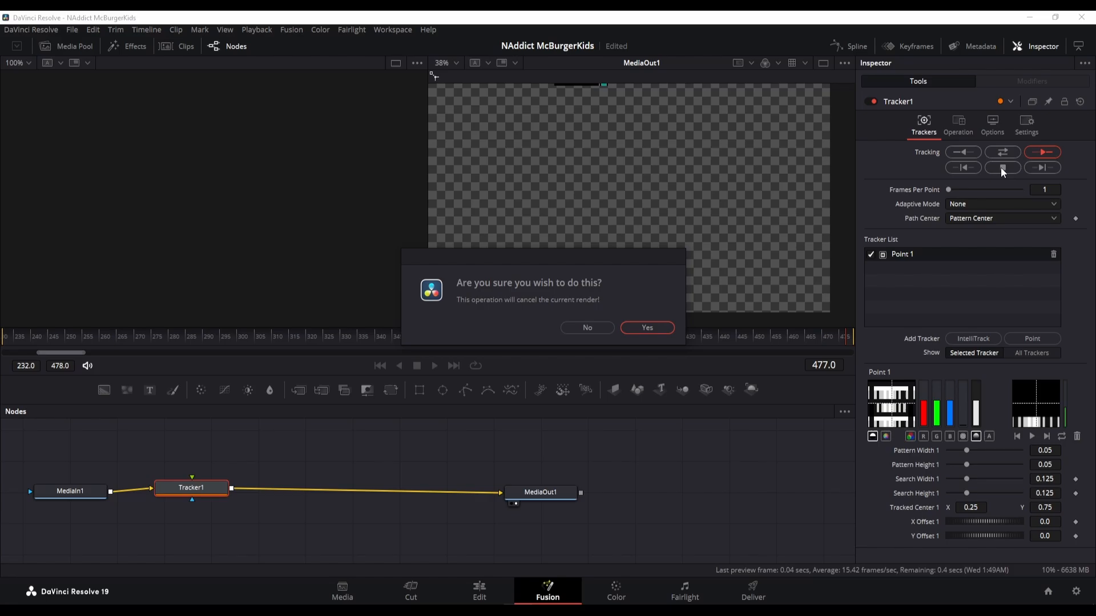
left_click(647, 327)
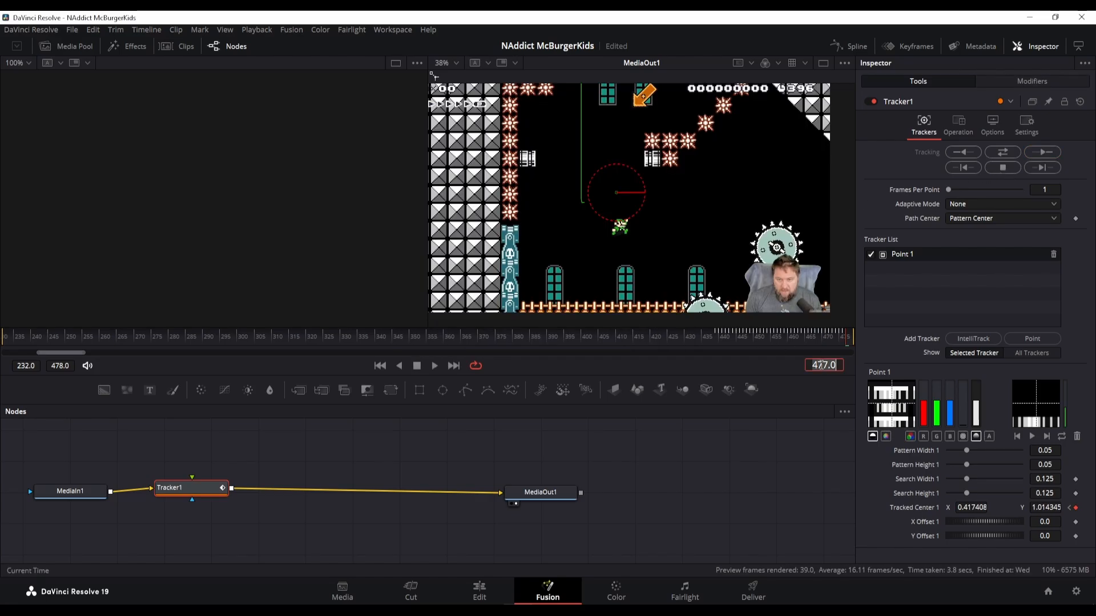
Step: Return to frame 439, track the platform point in reverse and stop tracking at frame 257
type("439")
key("Return")
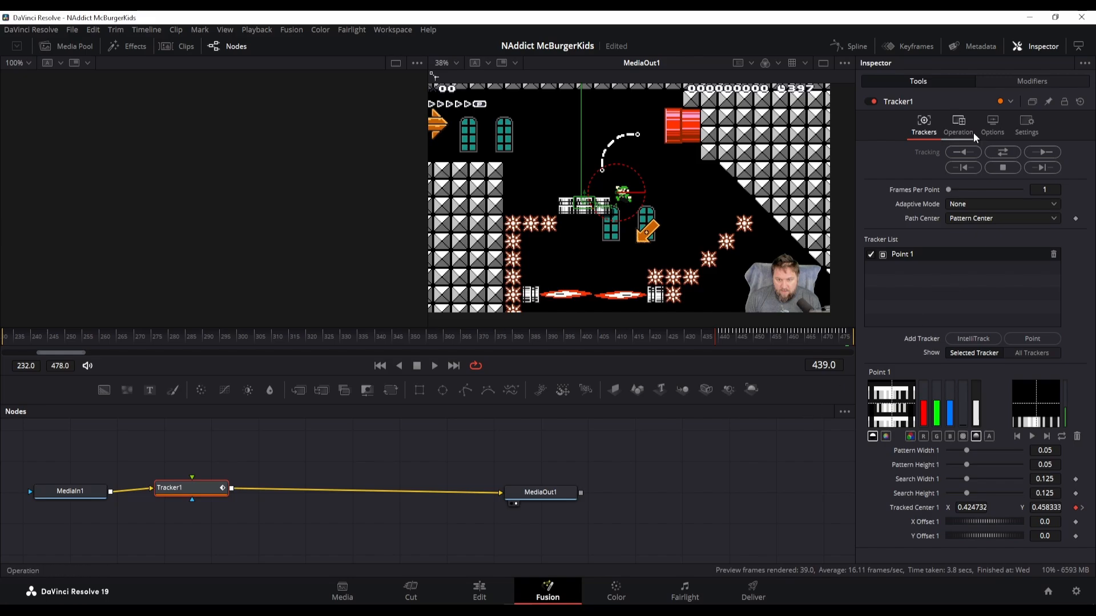
left_click(968, 150)
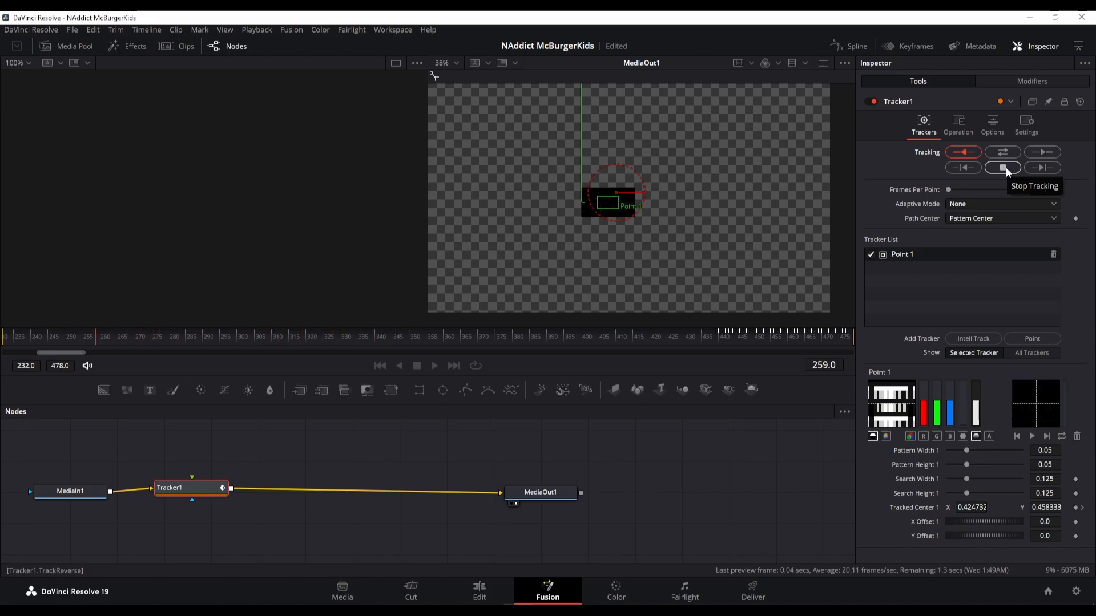
left_click(1005, 167)
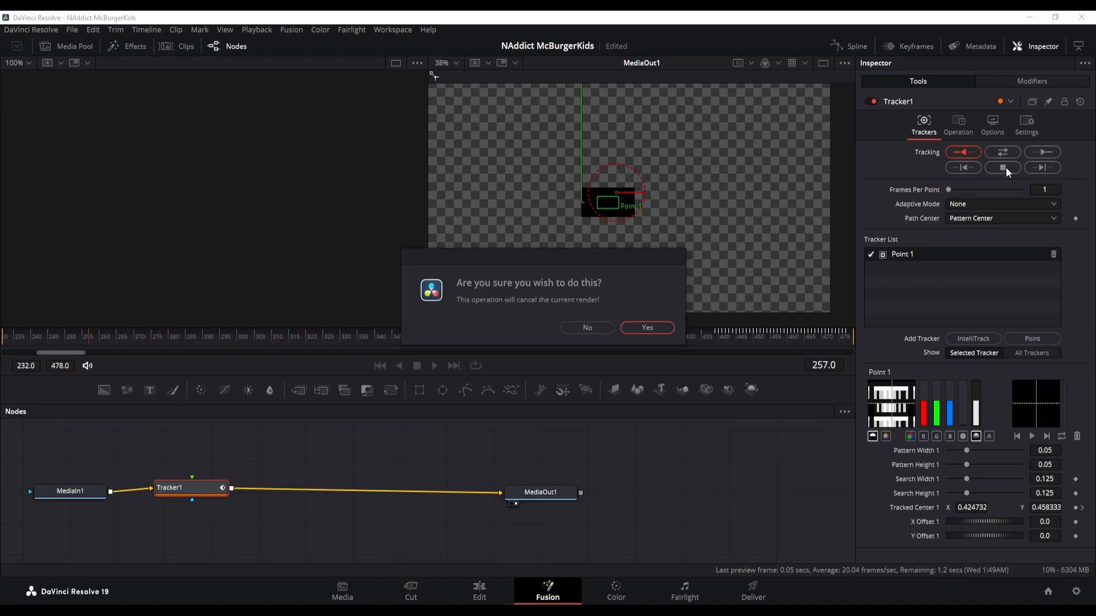
left_click(649, 328)
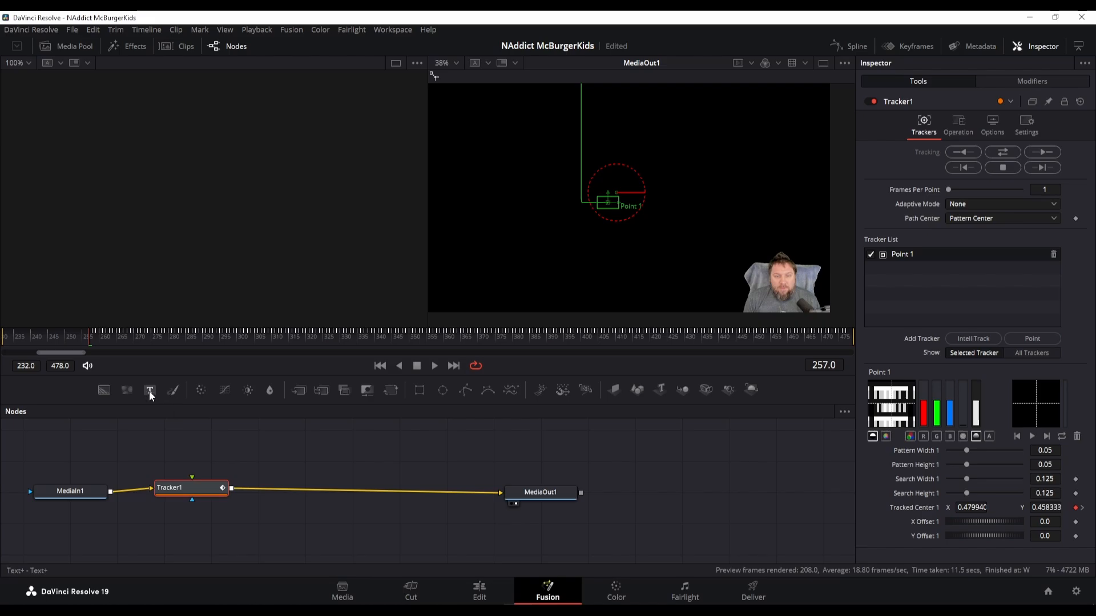
Step: Add a Text node to the Tracker's foreground input with the text "Sample"
left_click_drag(149, 391, 192, 477)
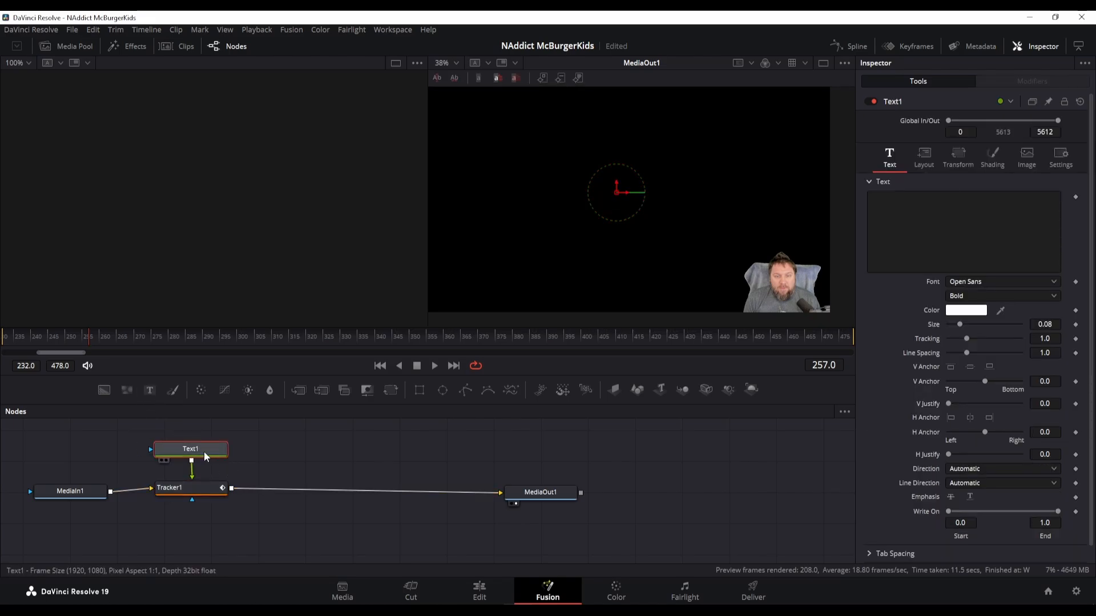
left_click(893, 209)
type("S")
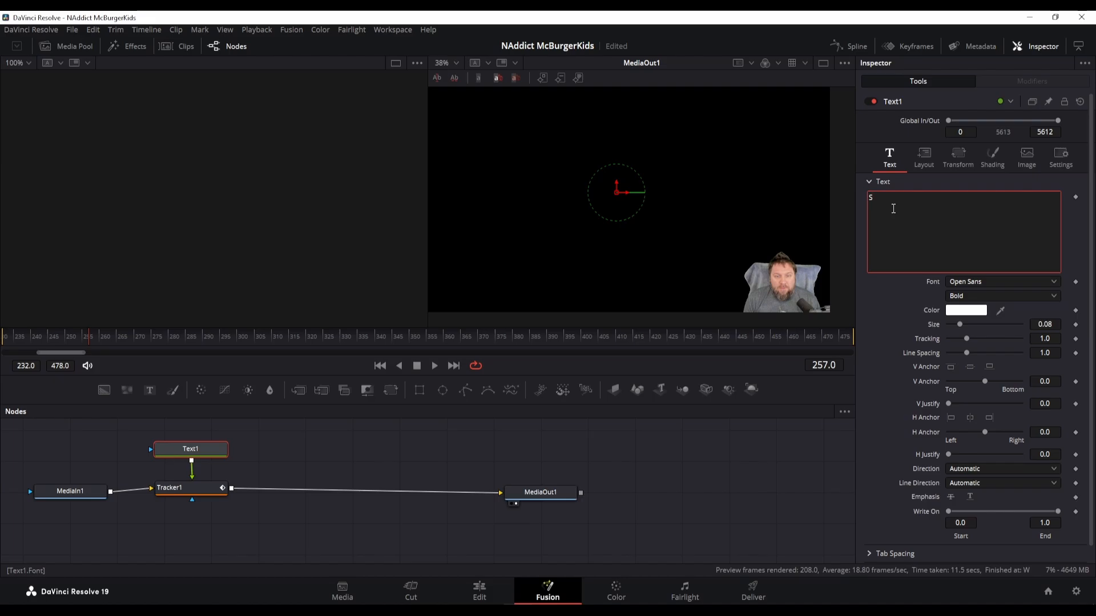
type("ample")
Step: Set the Tracker's operation to Match Move
left_click(208, 490)
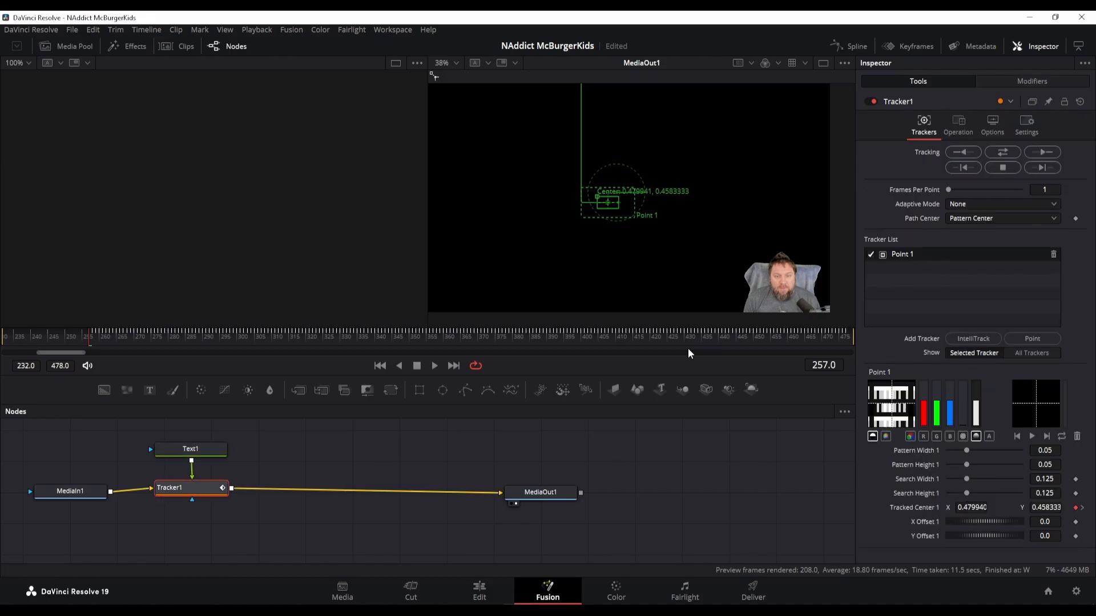
left_click(969, 125)
left_click(967, 152)
left_click(966, 179)
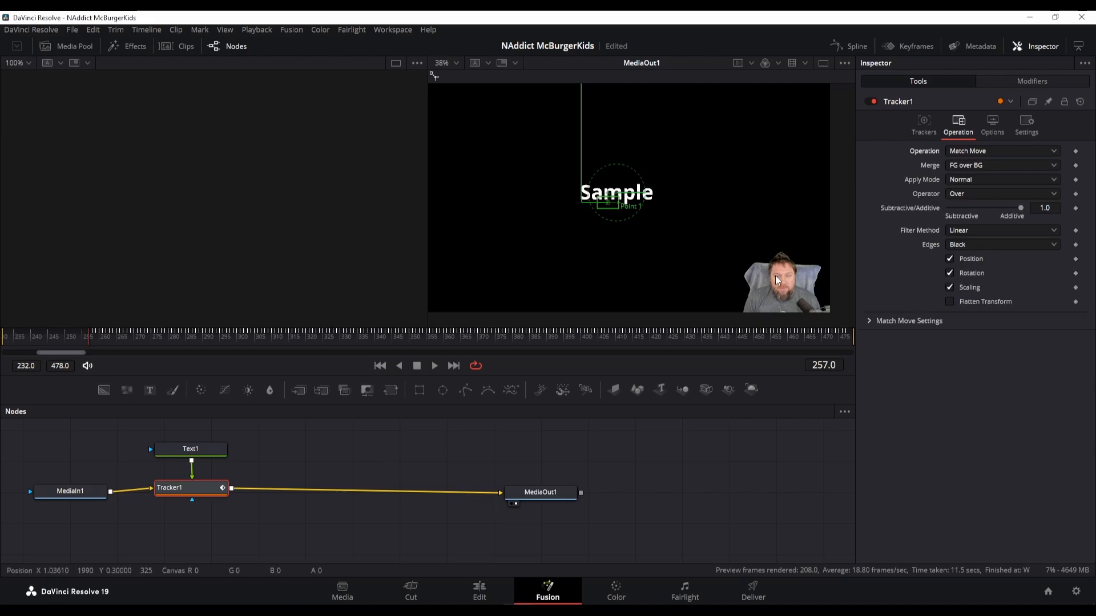
Step: Play the clip ahead to frame 285 and set the Sample text's size to 0.0669
left_click(201, 452)
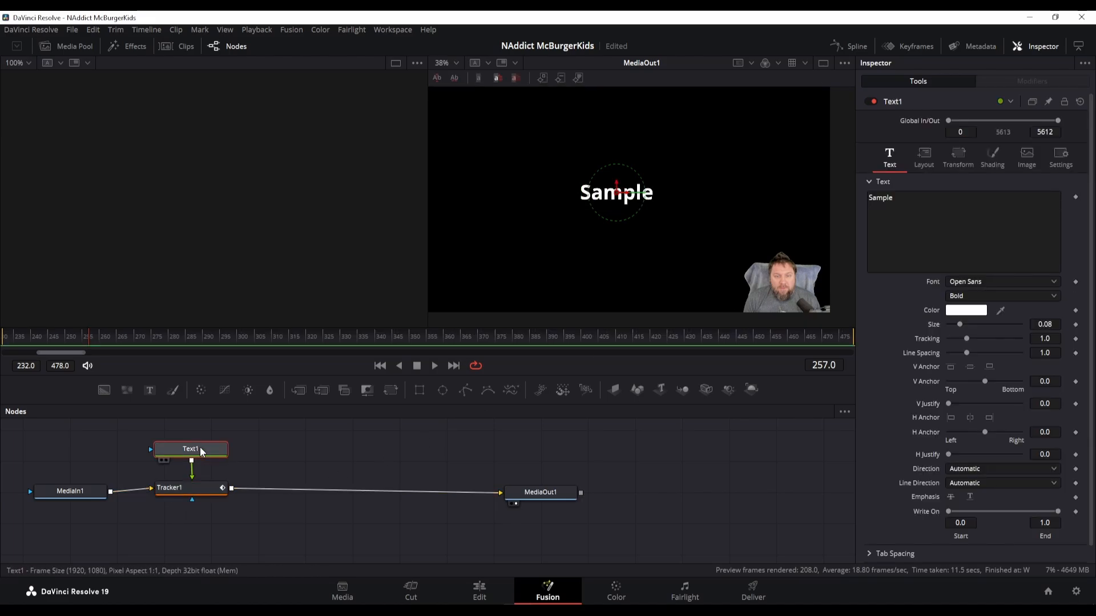
left_click(75, 492)
key("space")
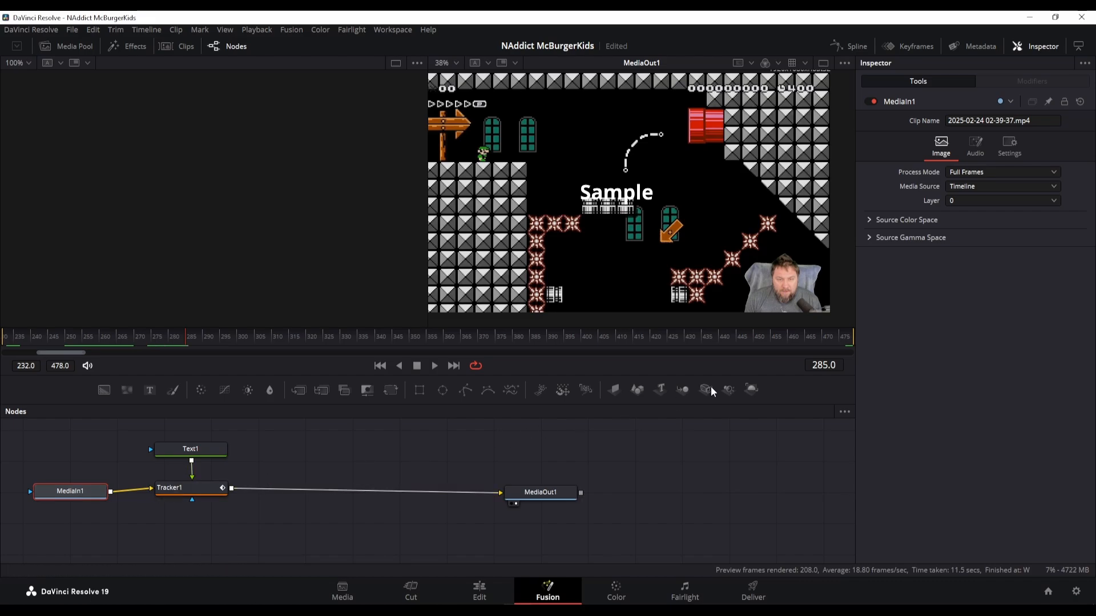
left_click(190, 450)
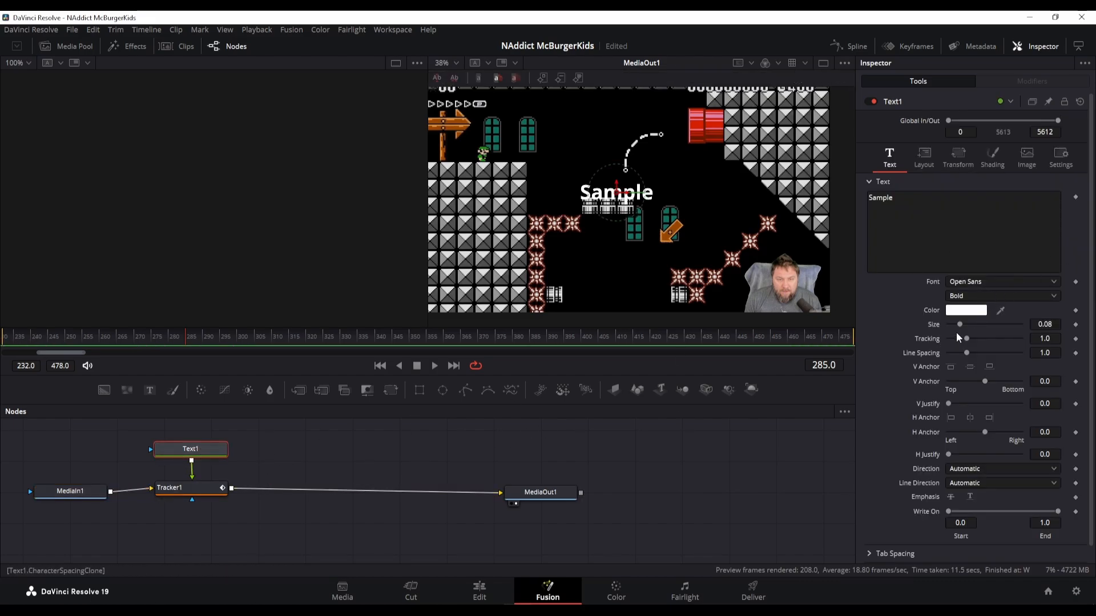
left_click_drag(959, 325, 959, 326)
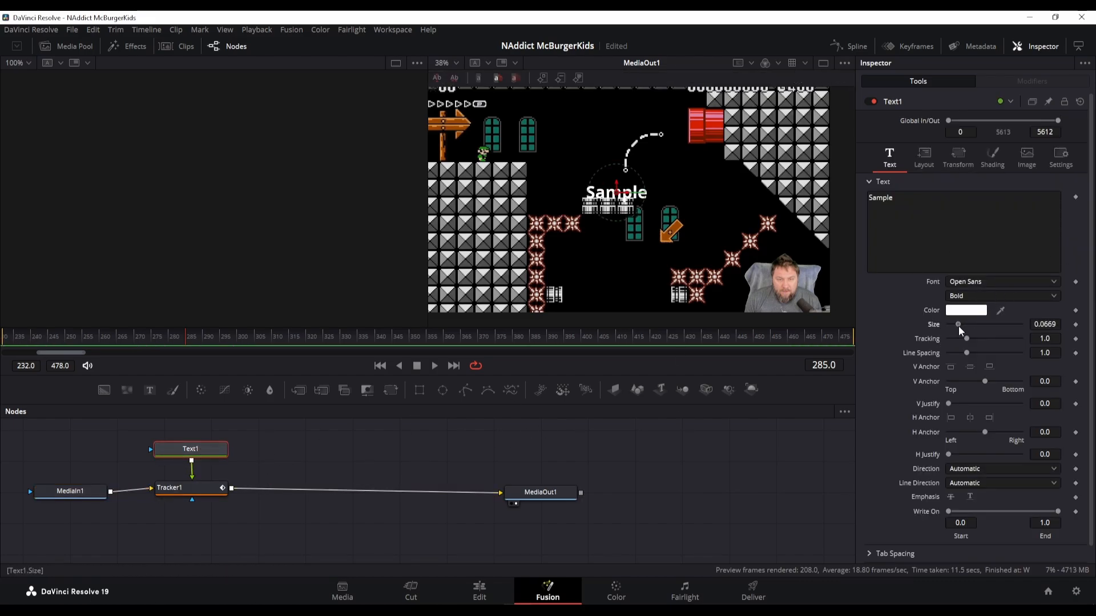
Step: Set the Sample text's layout centre to X 0.487 and Y 0.522, just above the tracked platform
left_click(924, 158)
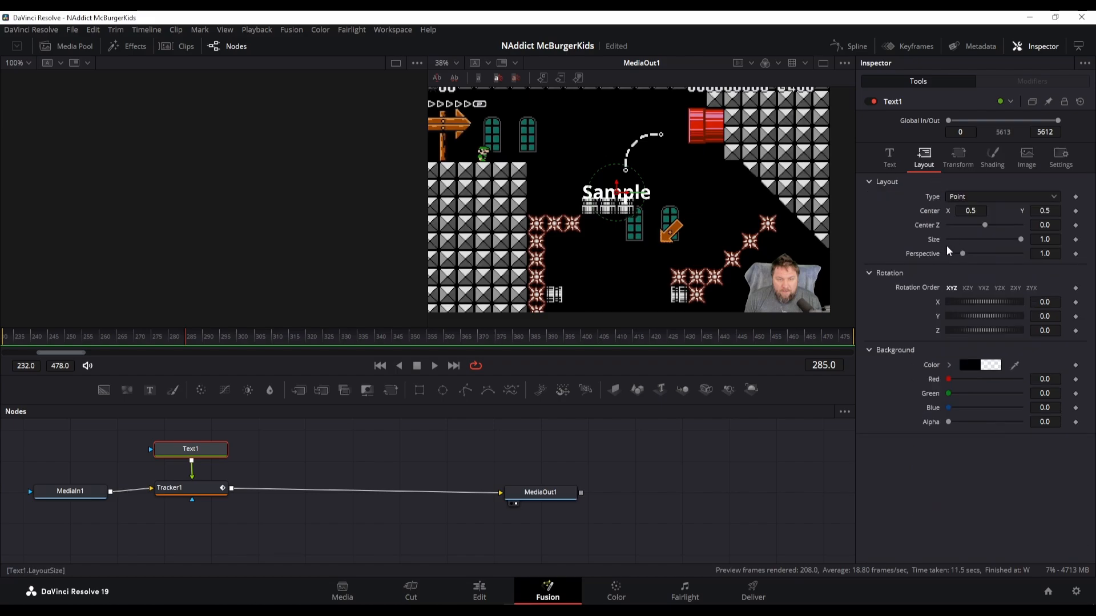
left_click_drag(969, 211, 961, 211)
left_click_drag(1039, 213, 1045, 213)
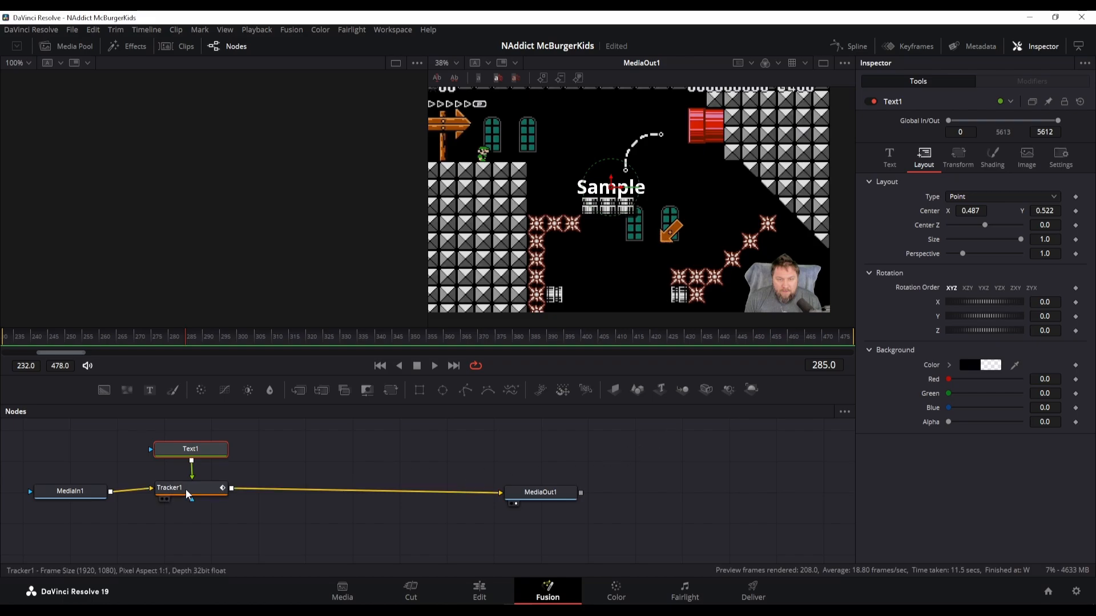
Step: Go to frame 267, where the level is fading in, and set the Sample text's global in point to 267
left_click(91, 492)
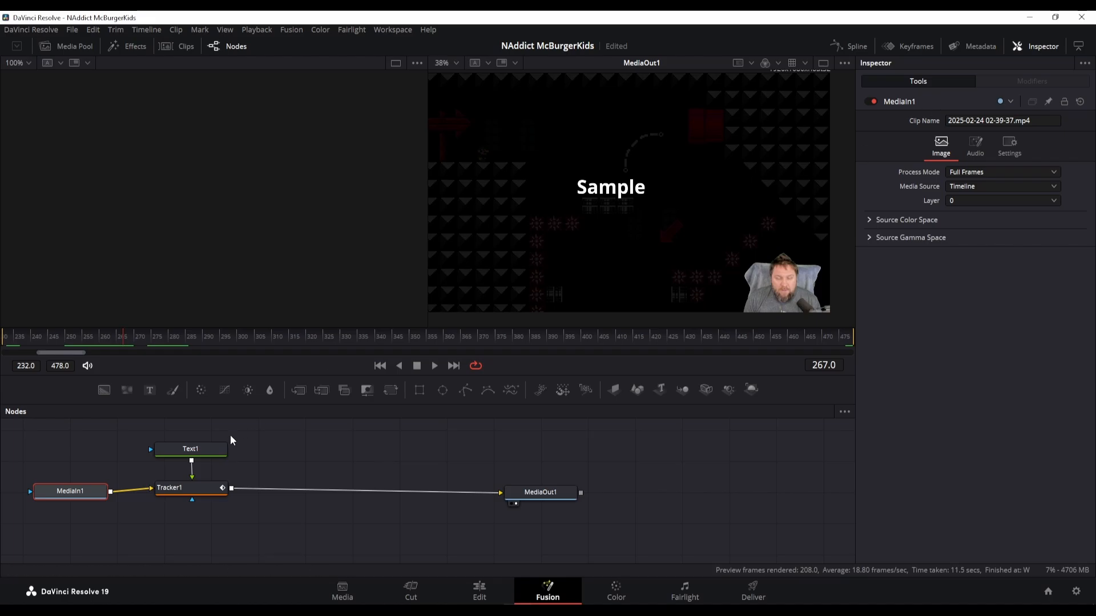
left_click(217, 449)
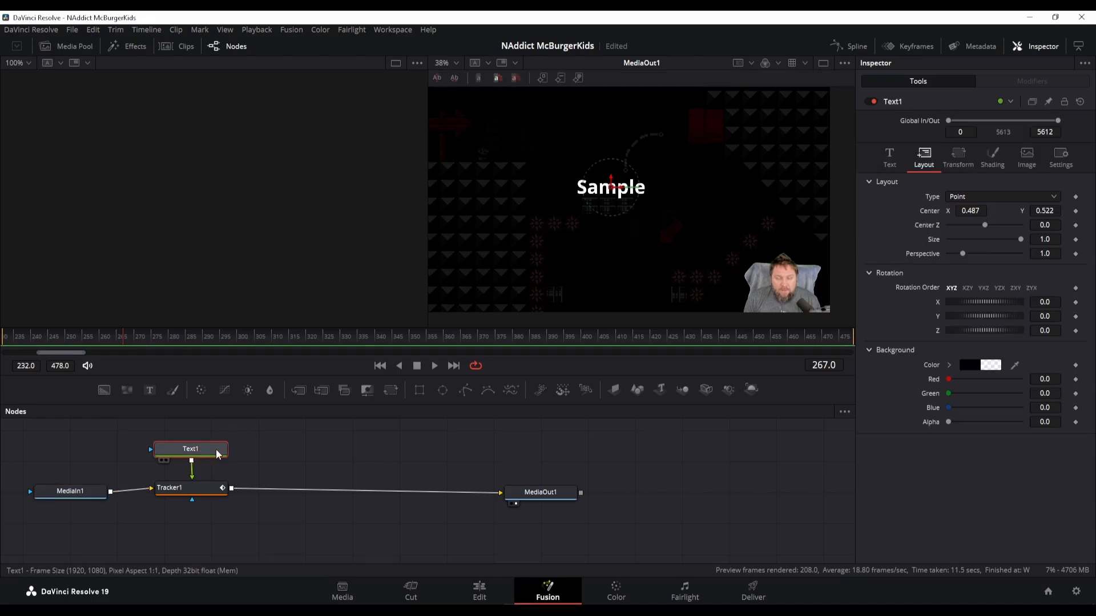
left_click(960, 132)
type("267")
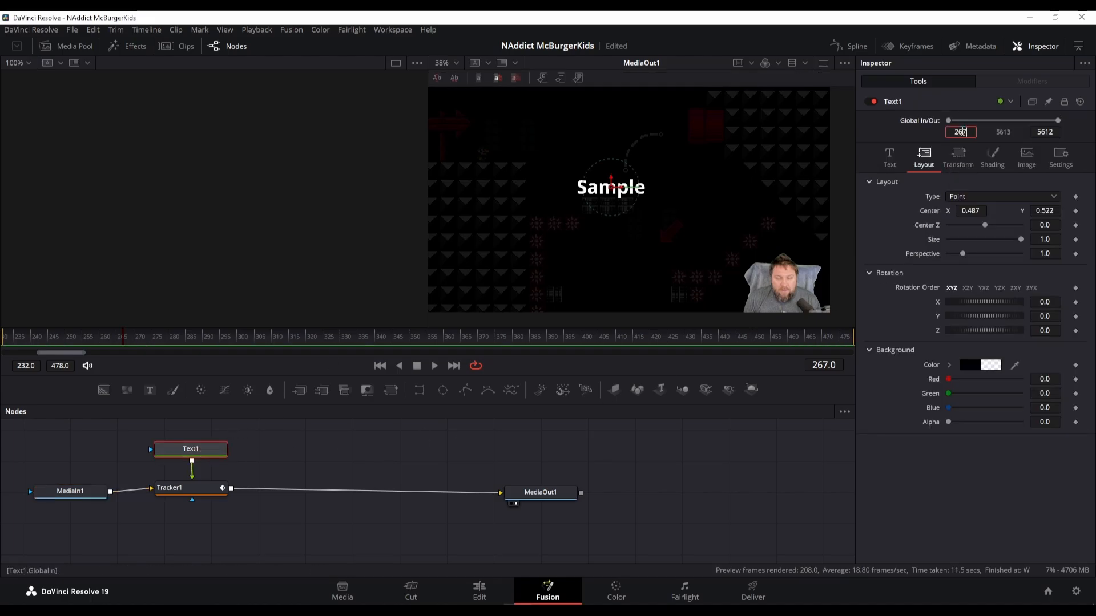
key("Return")
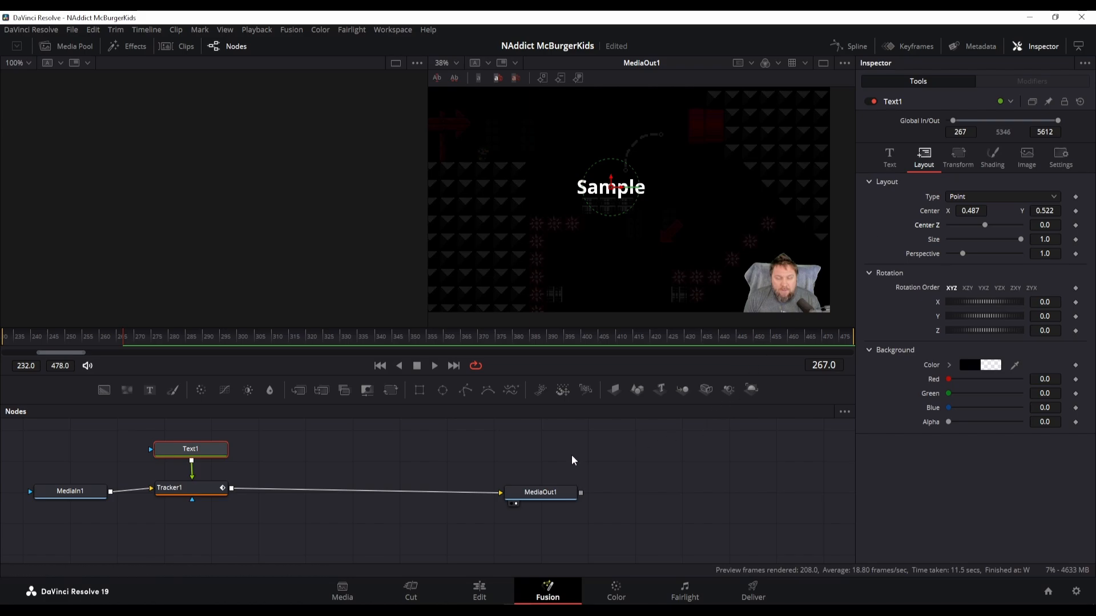
Step: Play the clip from frame 236 to check when the caption appears, and save the project
left_click(93, 493)
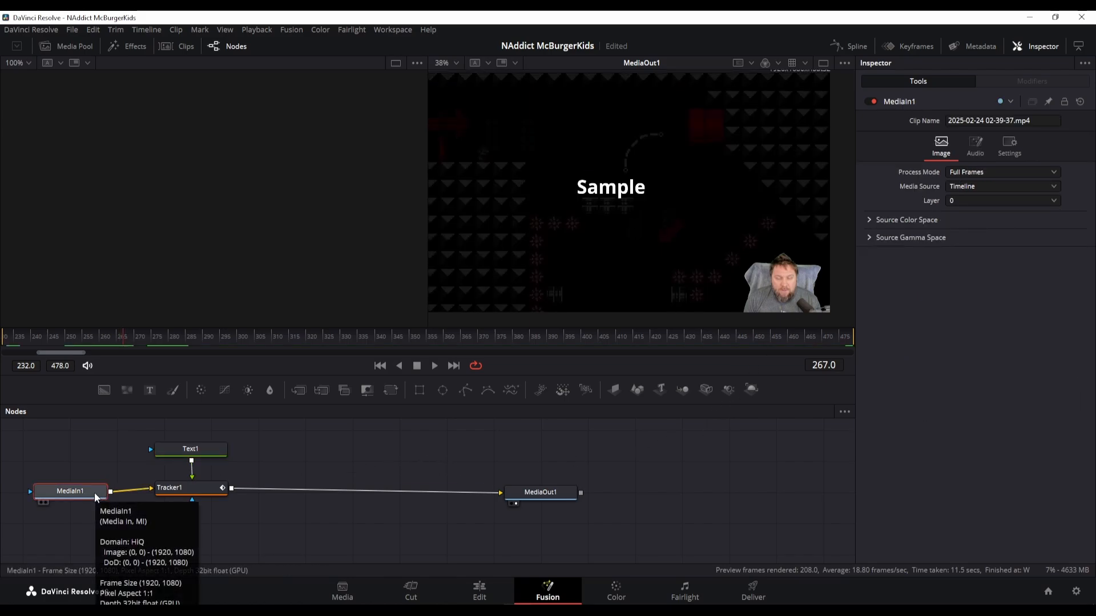
left_click(17, 336)
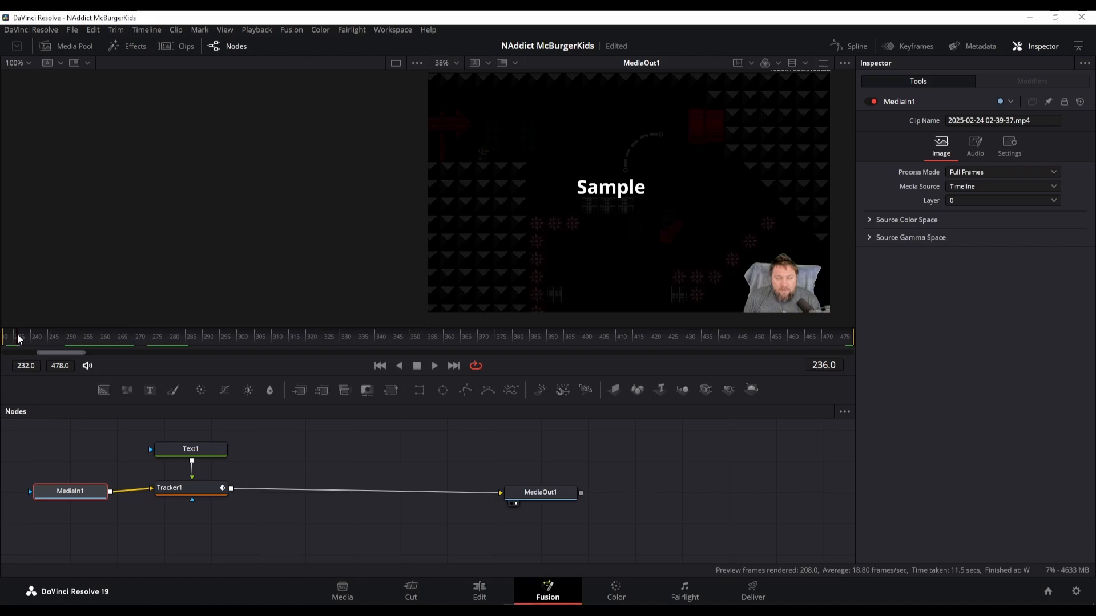
key("space")
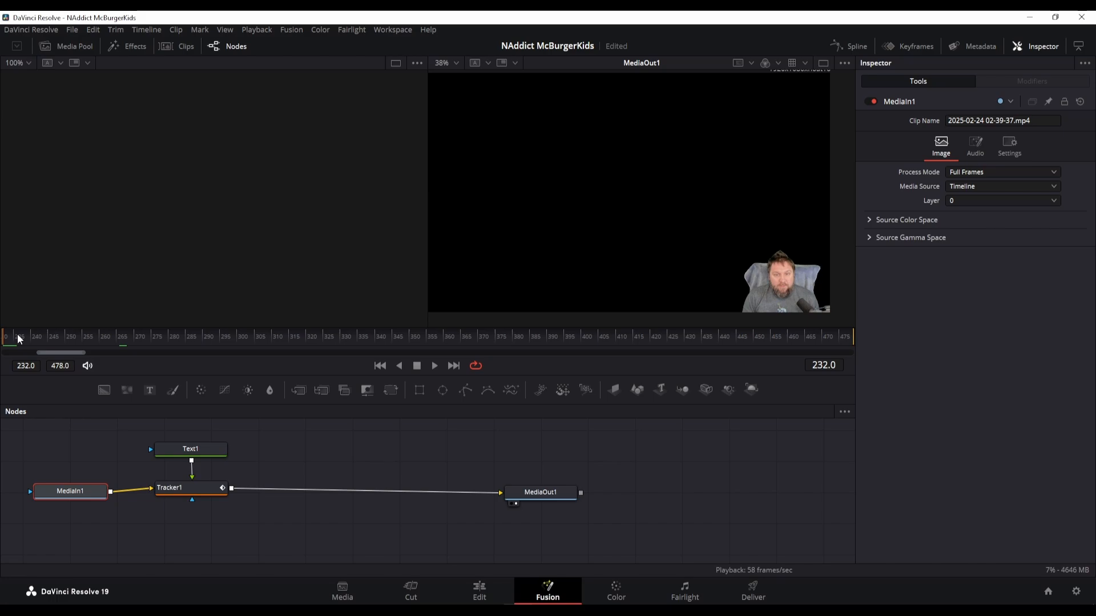
key("ctrl+s")
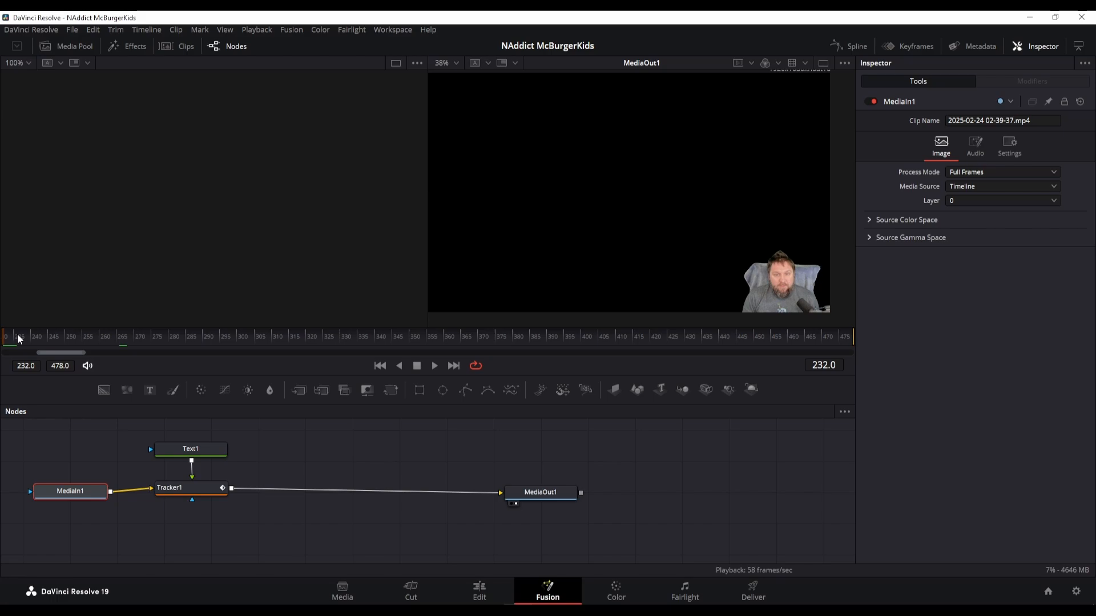